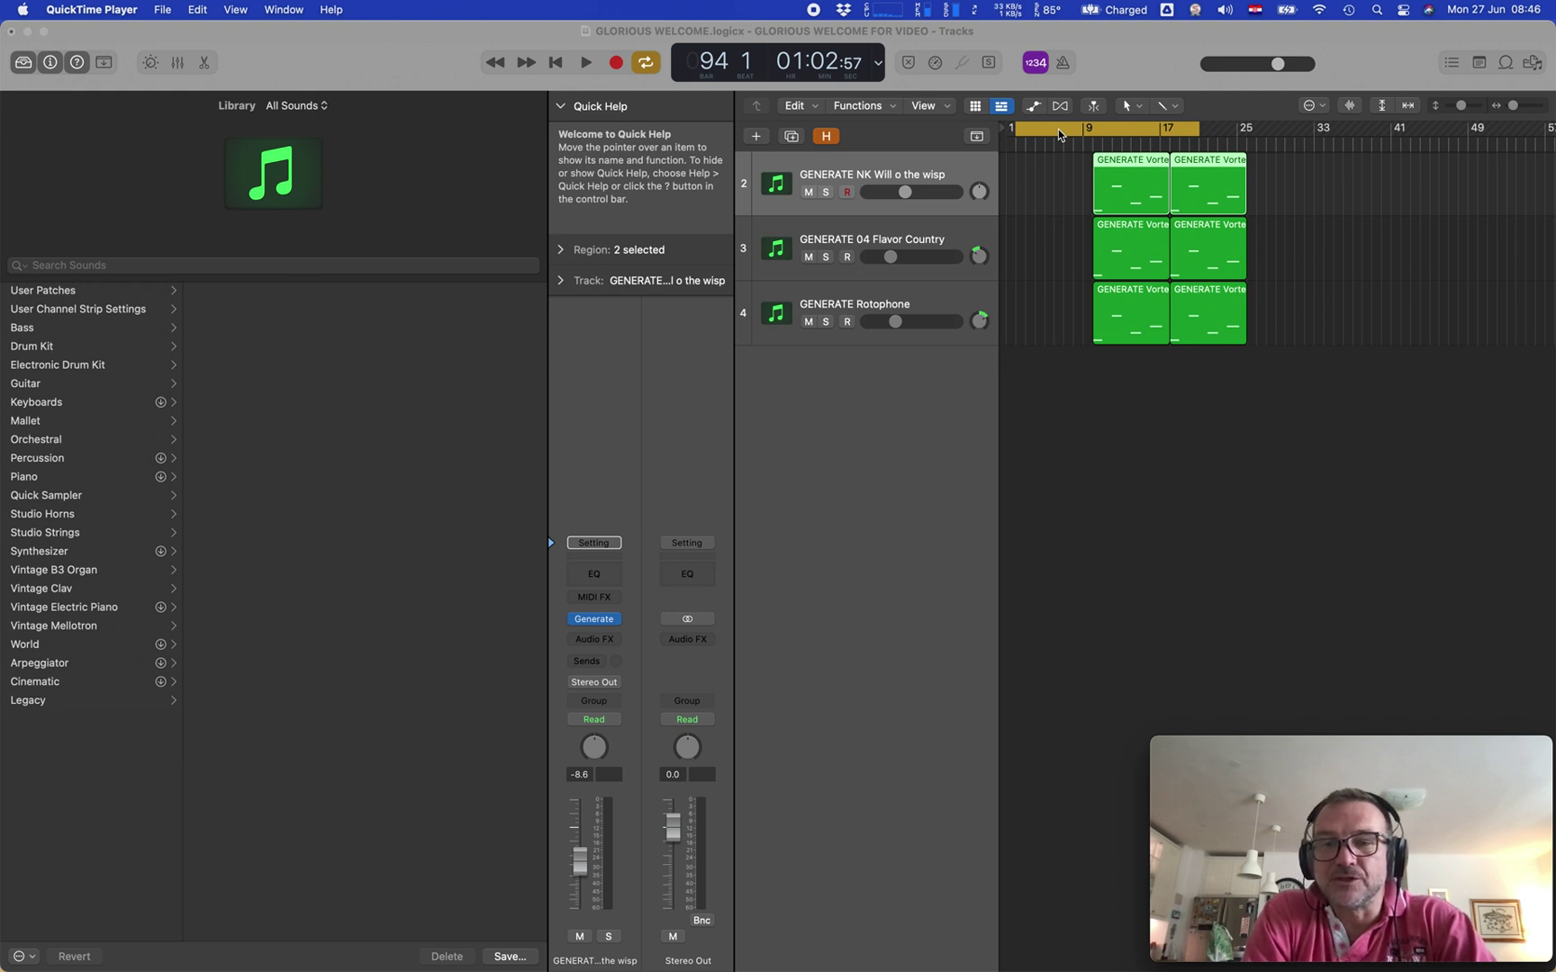
# Turn off the cycle range and select the three GENERATE tracks
pyautogui.click(1057, 128)
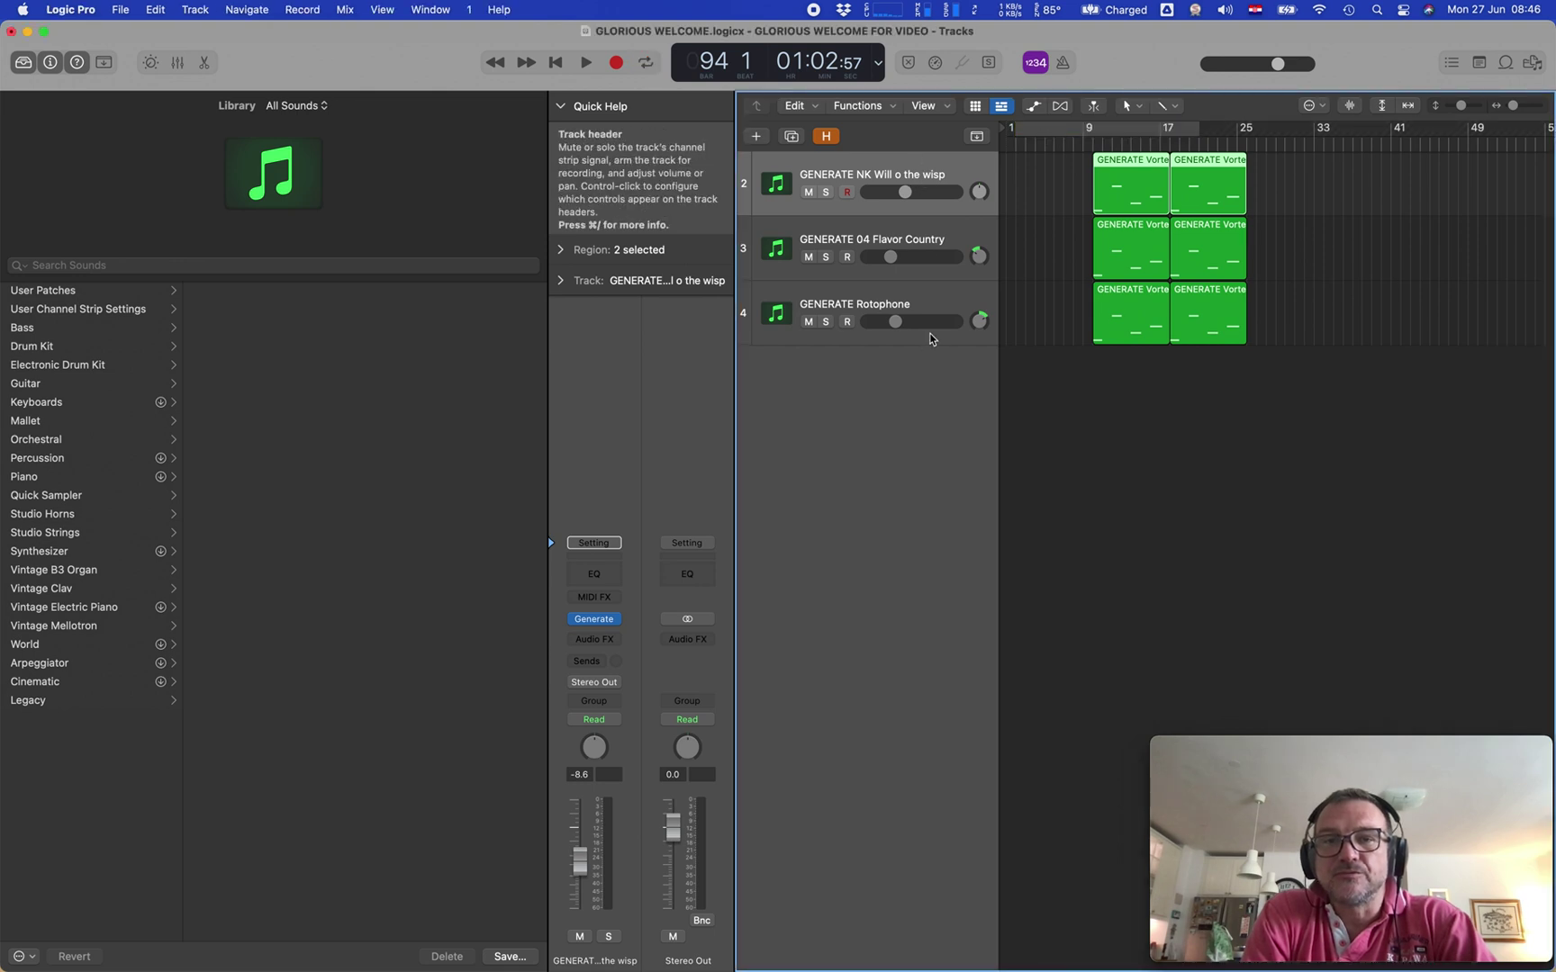
pyautogui.keyDown('shift'); pyautogui.click(947, 300); pyautogui.keyUp('shift')
# Create a Summing Stack (Sum 1) from the selected GENERATE tracks, then clear the selection
pyautogui.rightClick(941, 173)
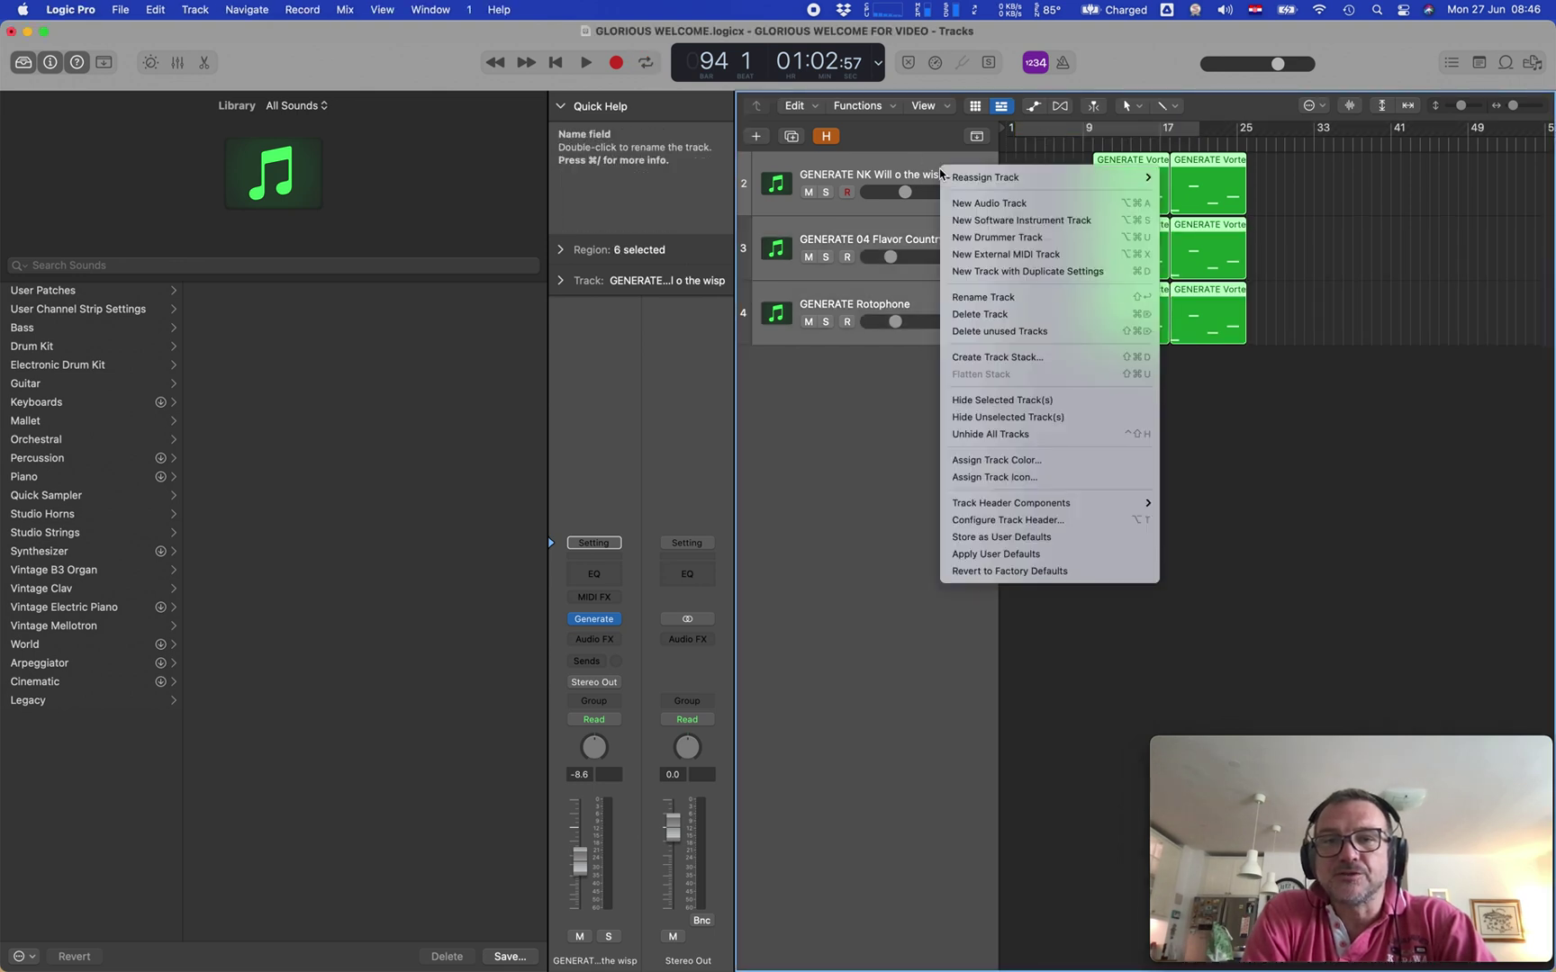
pyautogui.click(998, 358)
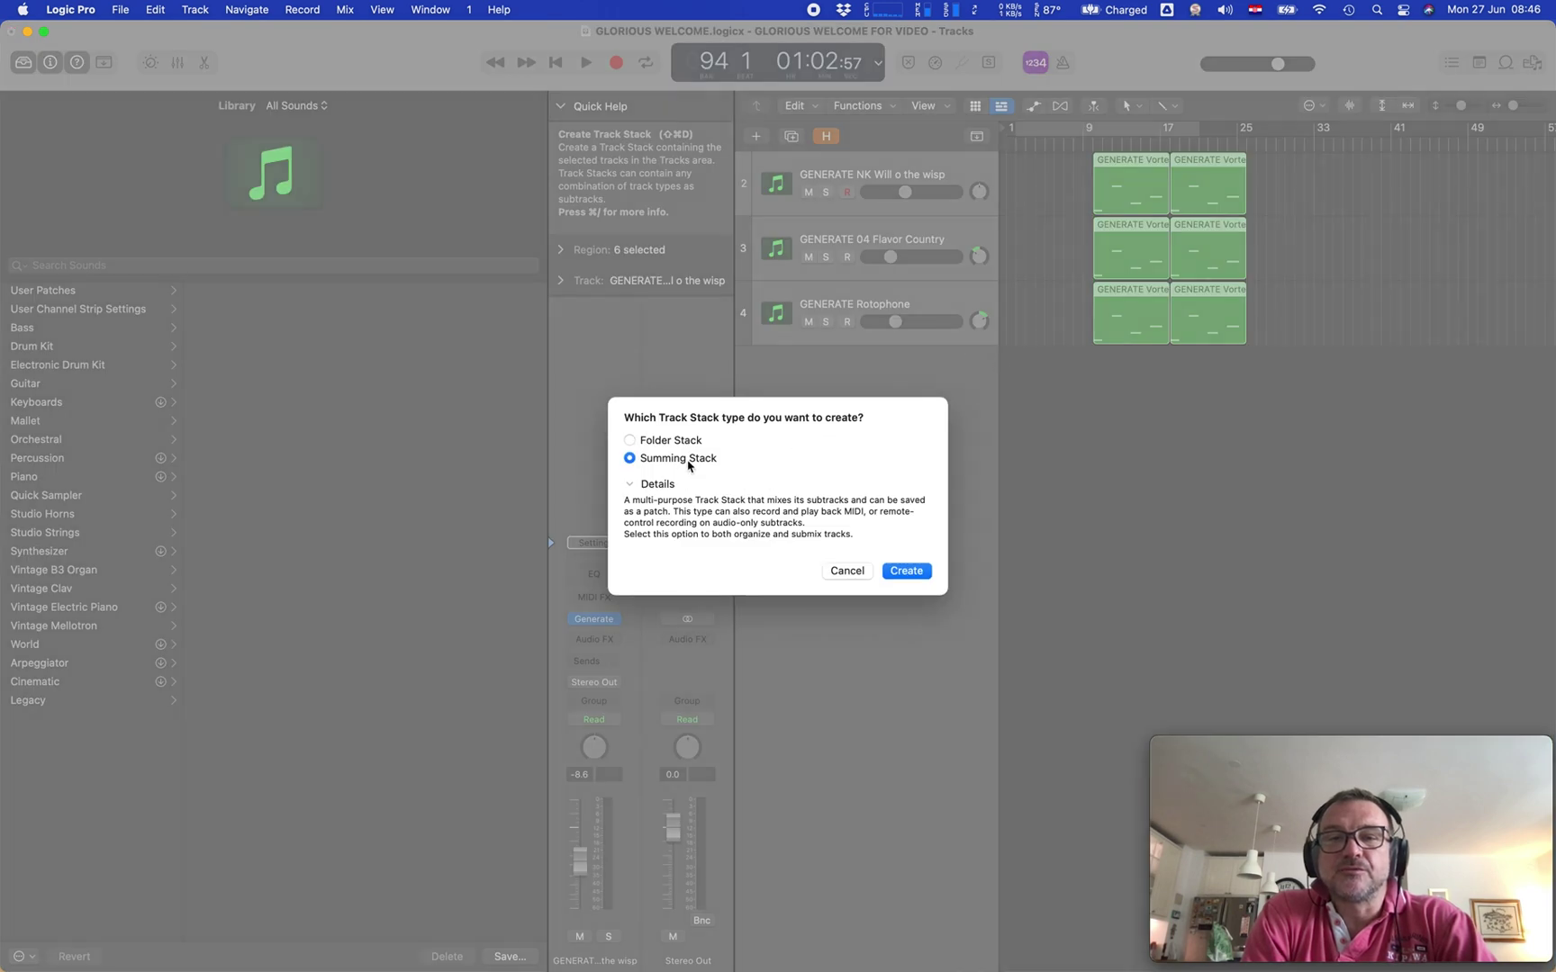
pyautogui.click(907, 571)
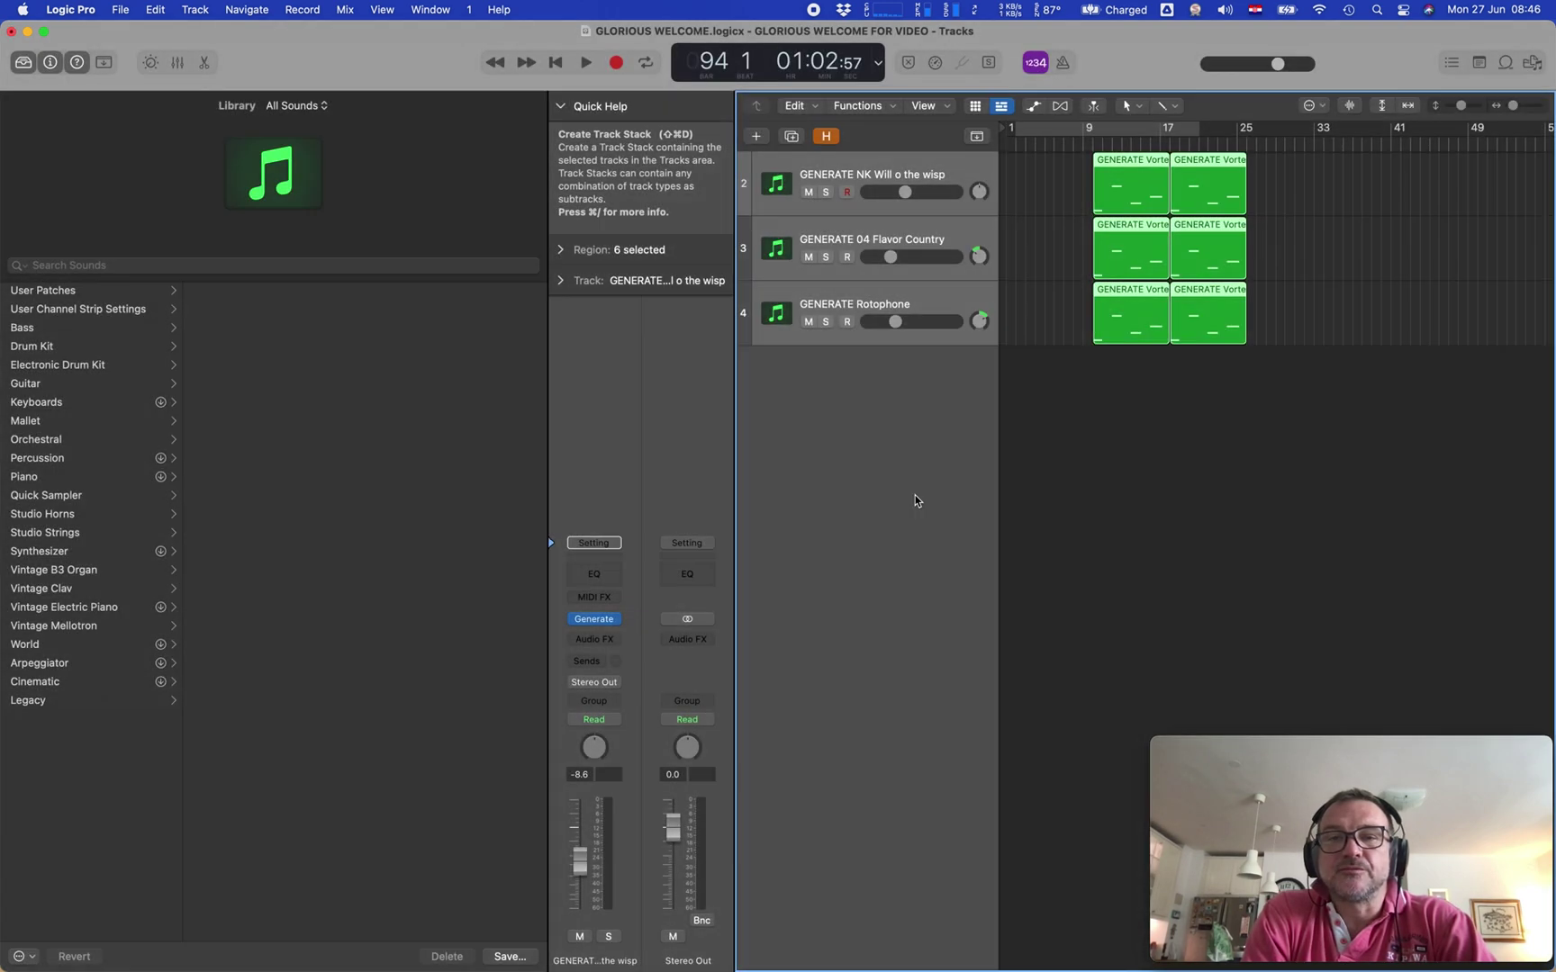
pyautogui.click(886, 159)
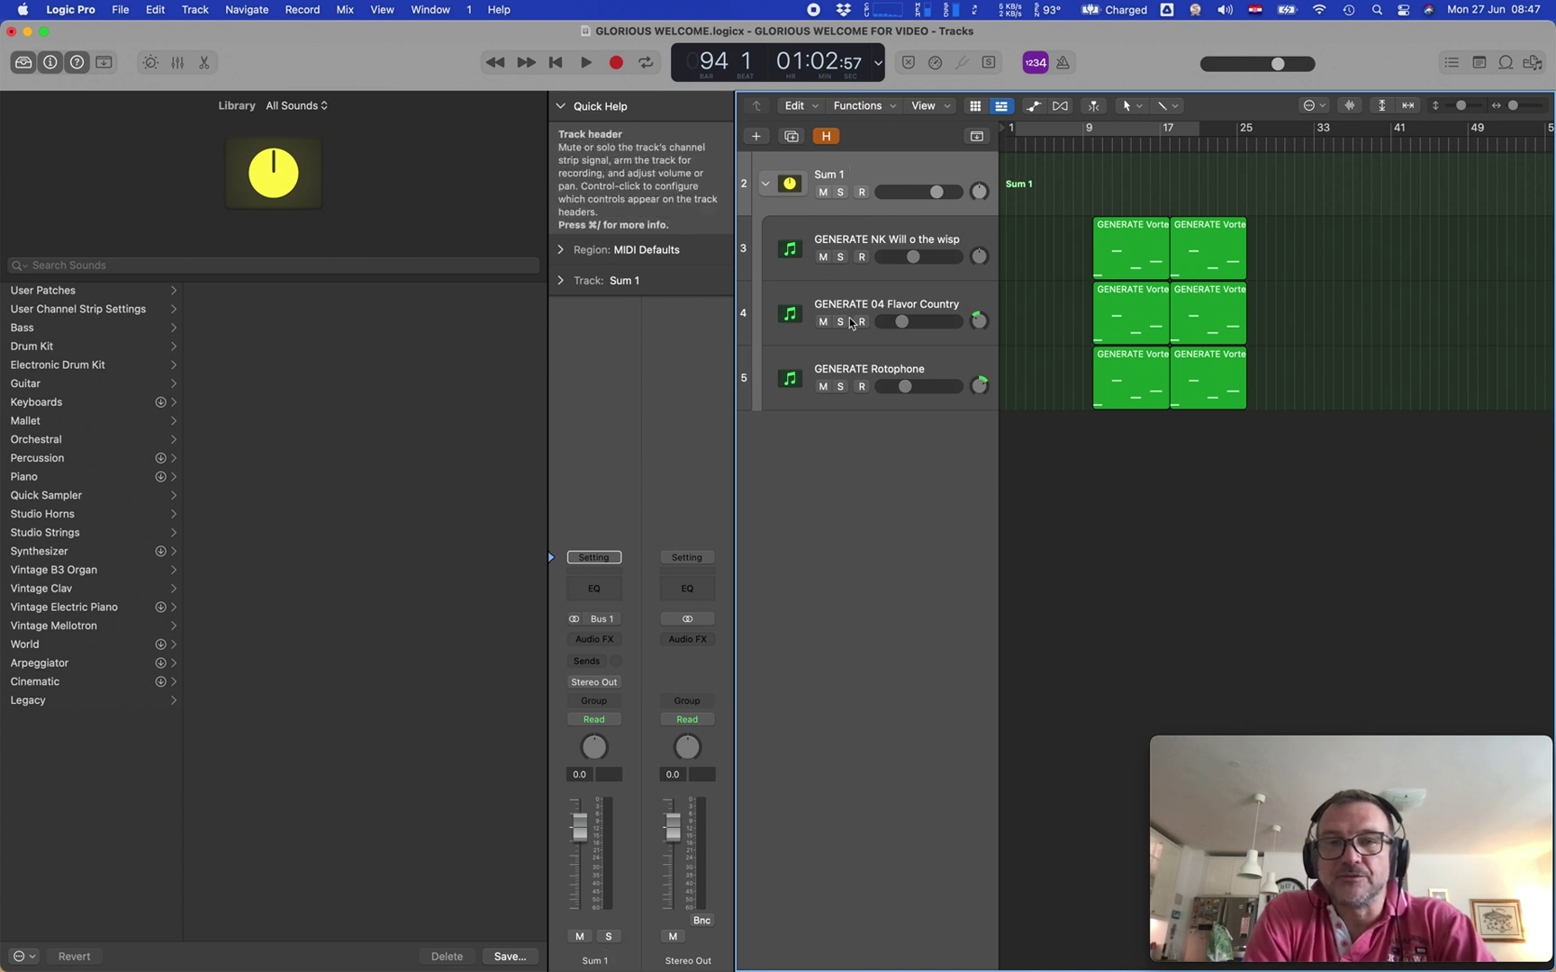
pyautogui.click(901, 239)
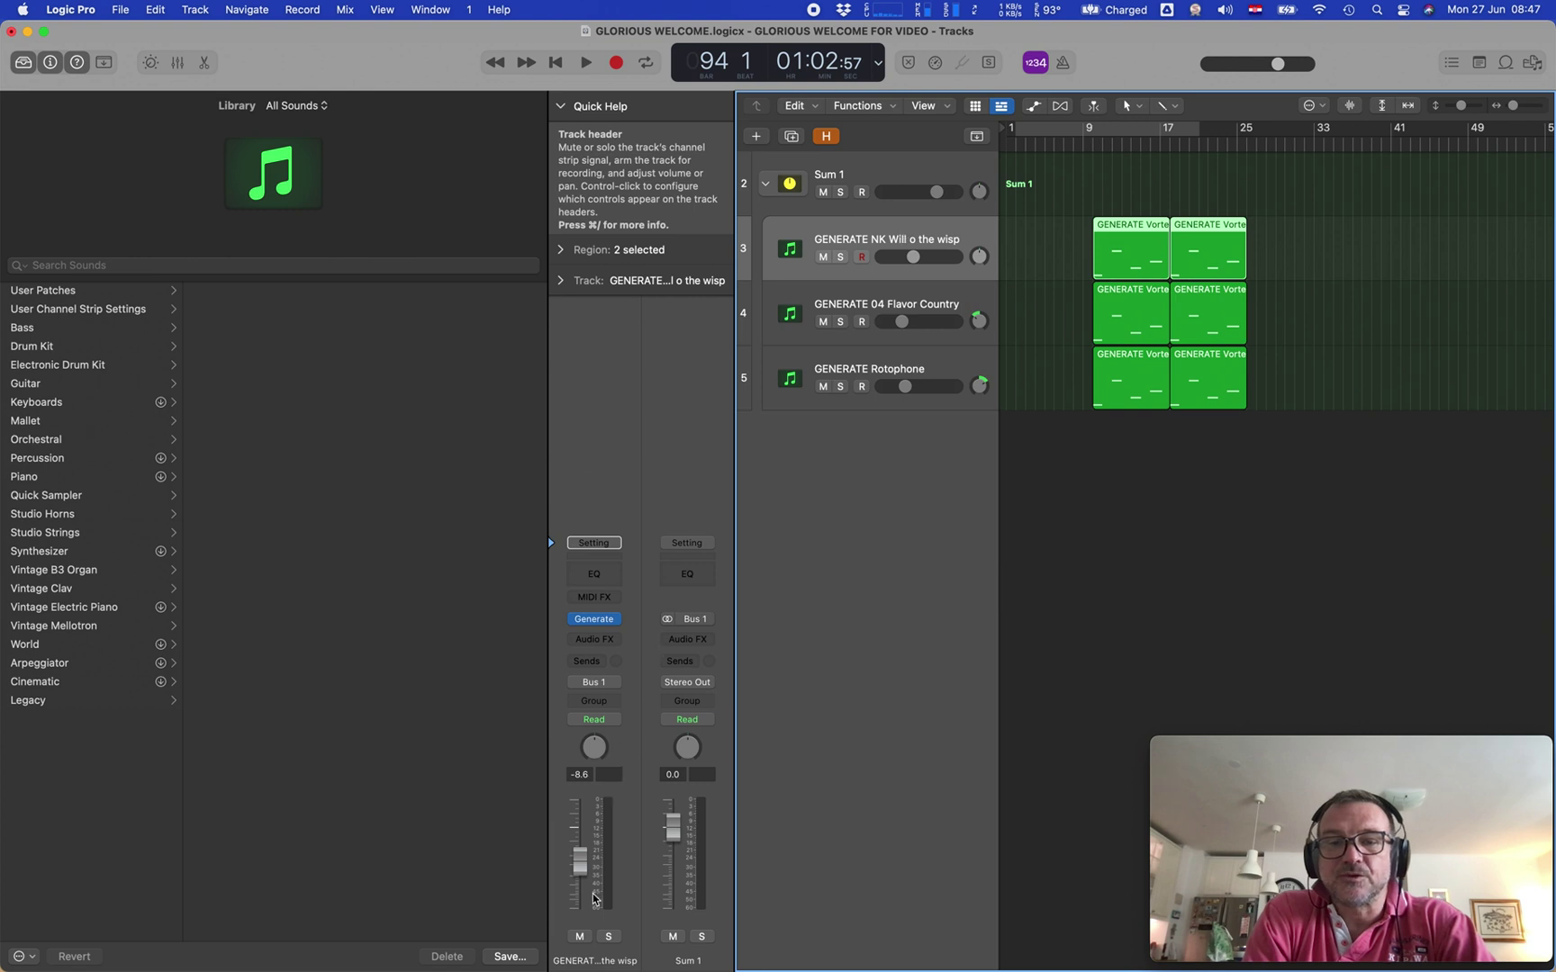
pyautogui.click(613, 684)
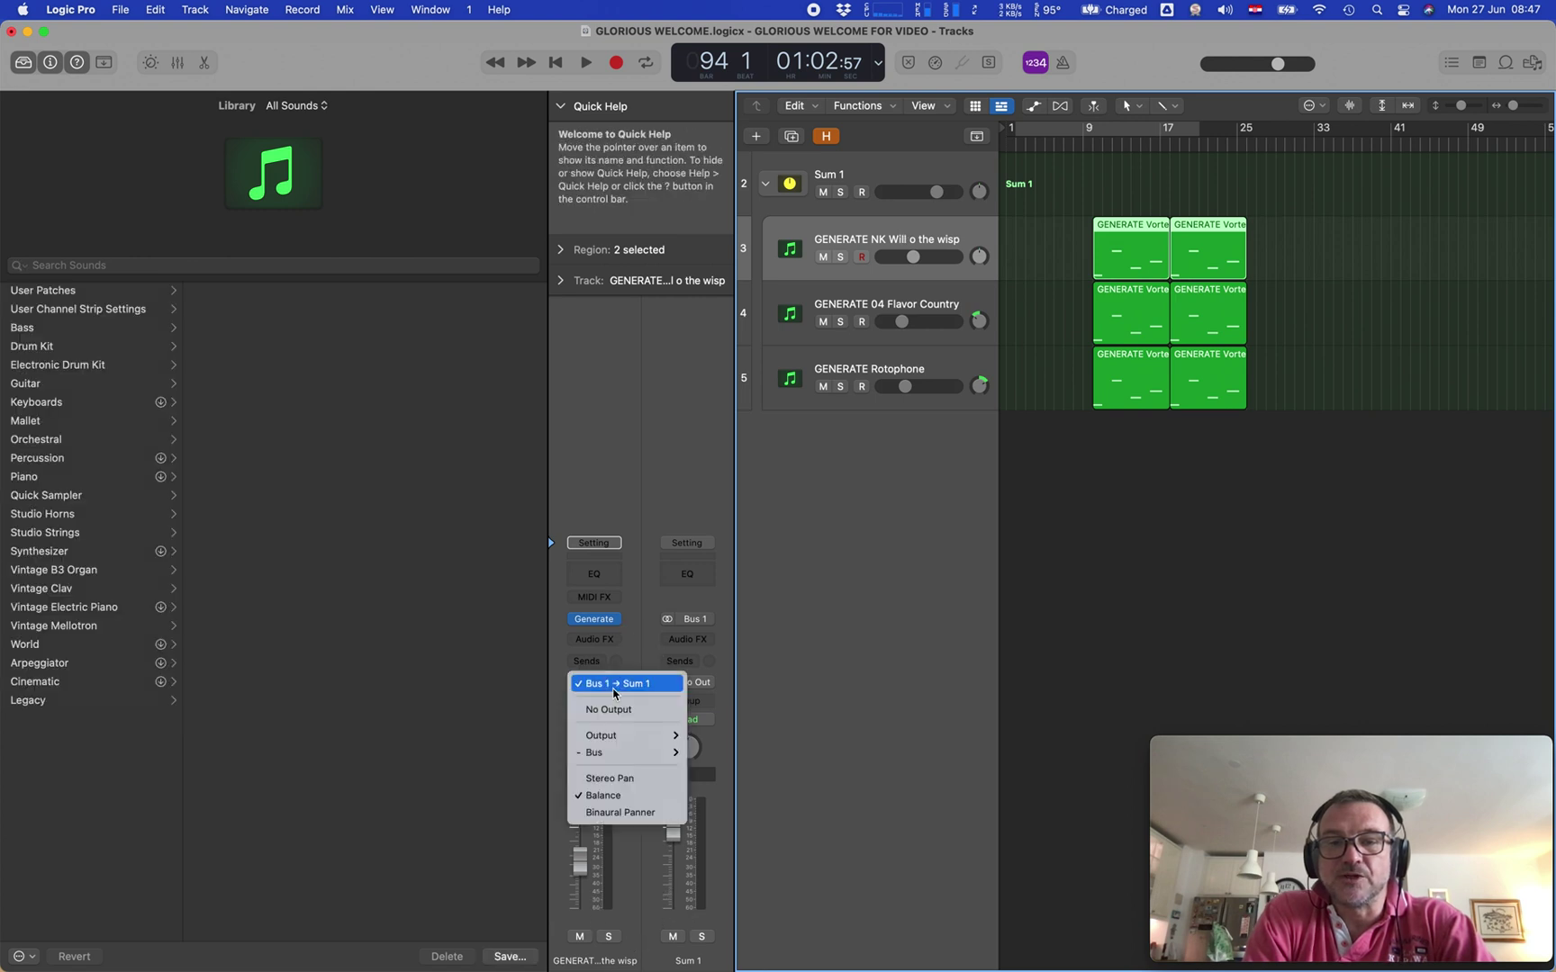
pyautogui.moveTo(621, 752)
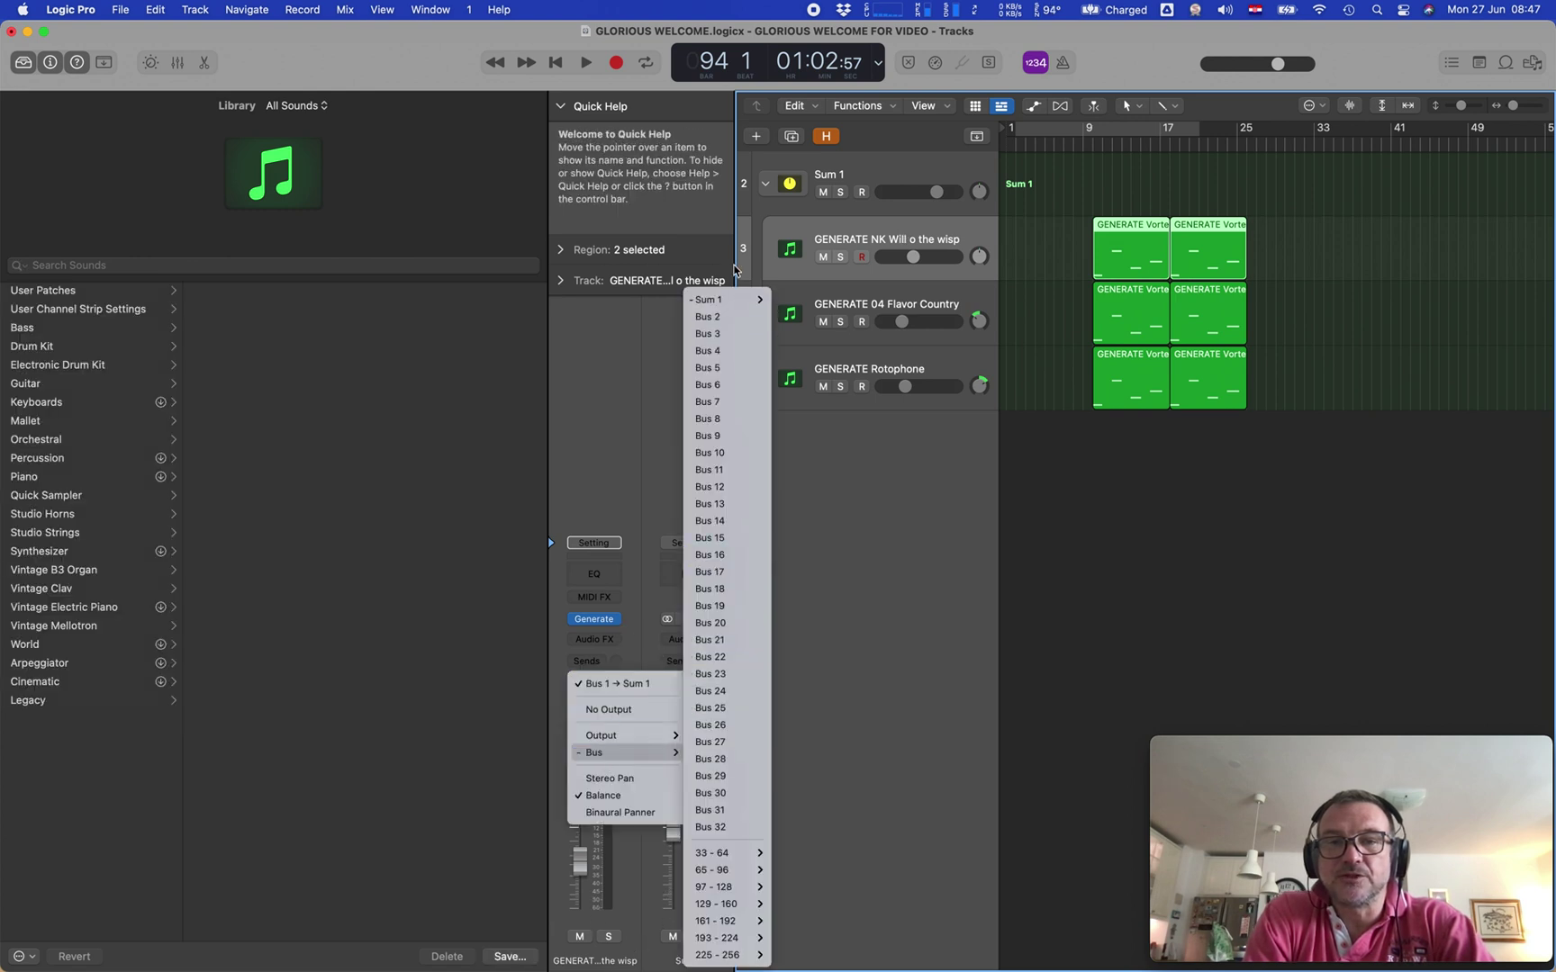
pyautogui.moveTo(729, 300)
pyautogui.click(802, 304)
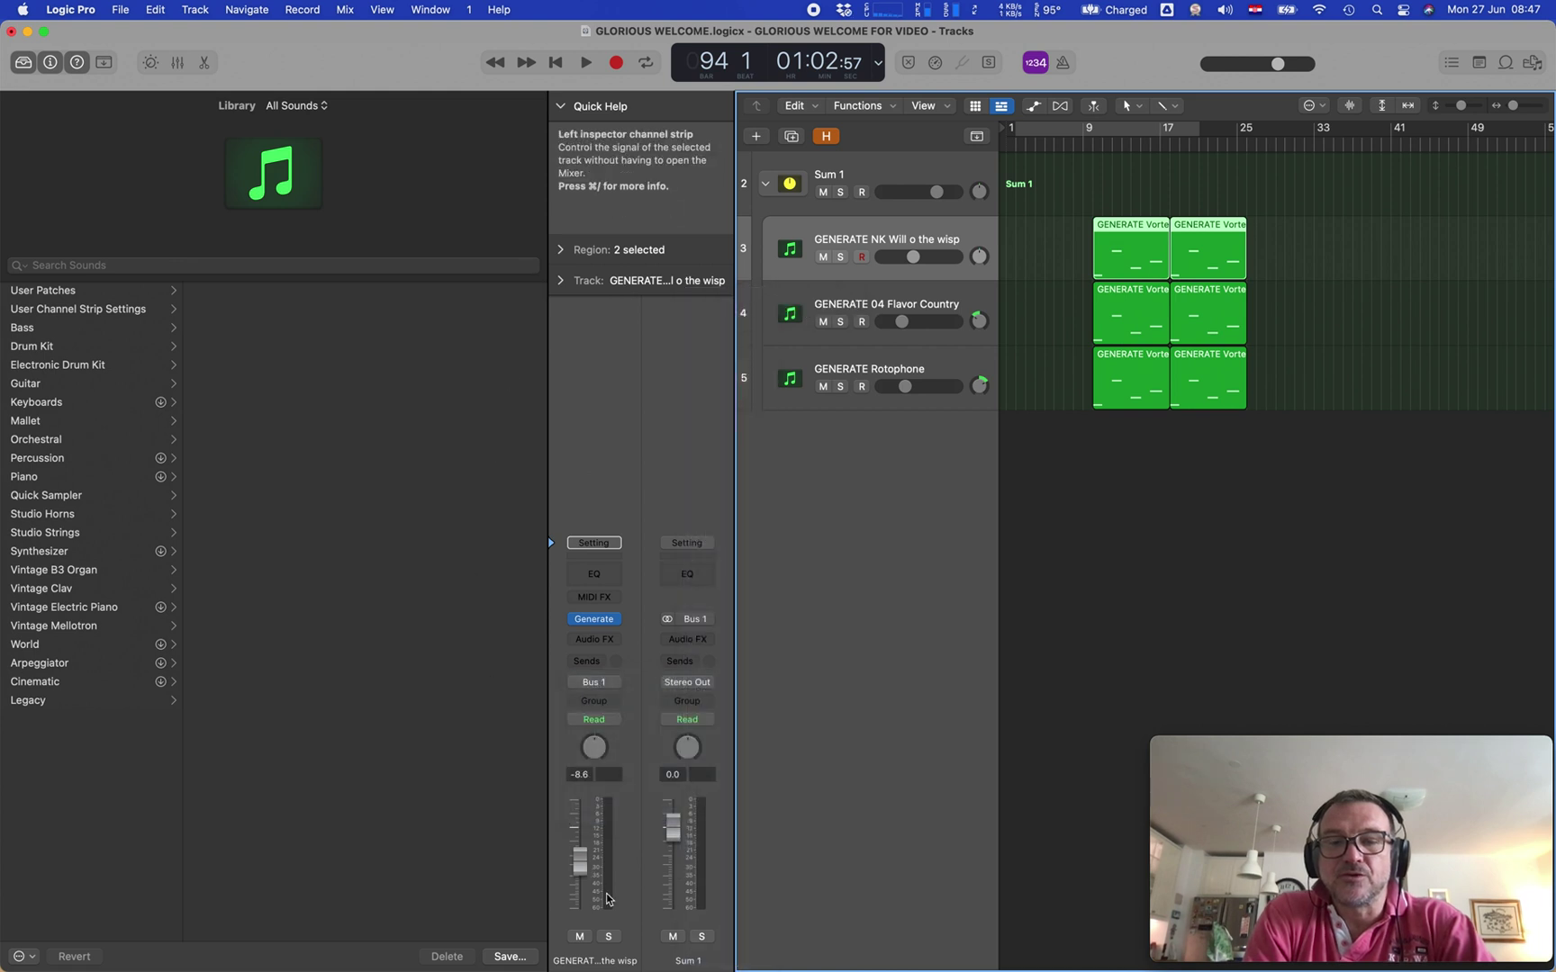
# Rename the Sum 1 channel strip to 'GENERATE'
pyautogui.doubleClick(690, 962)
pyautogui.write('GENERA')
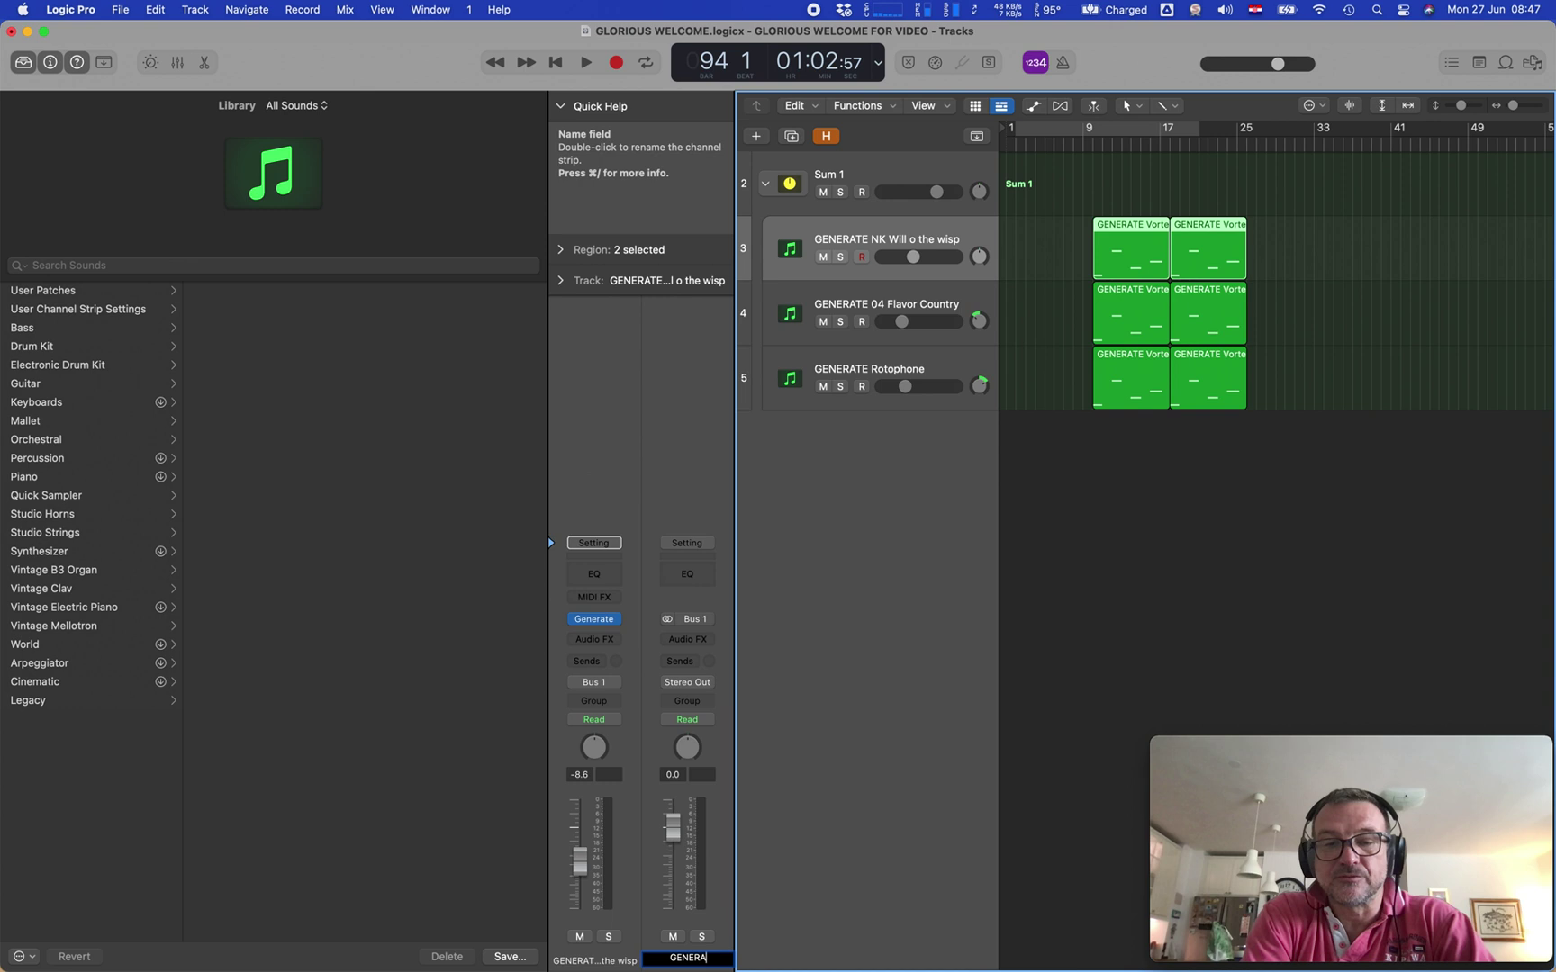
pyautogui.write('TE')
pyautogui.press('Return')
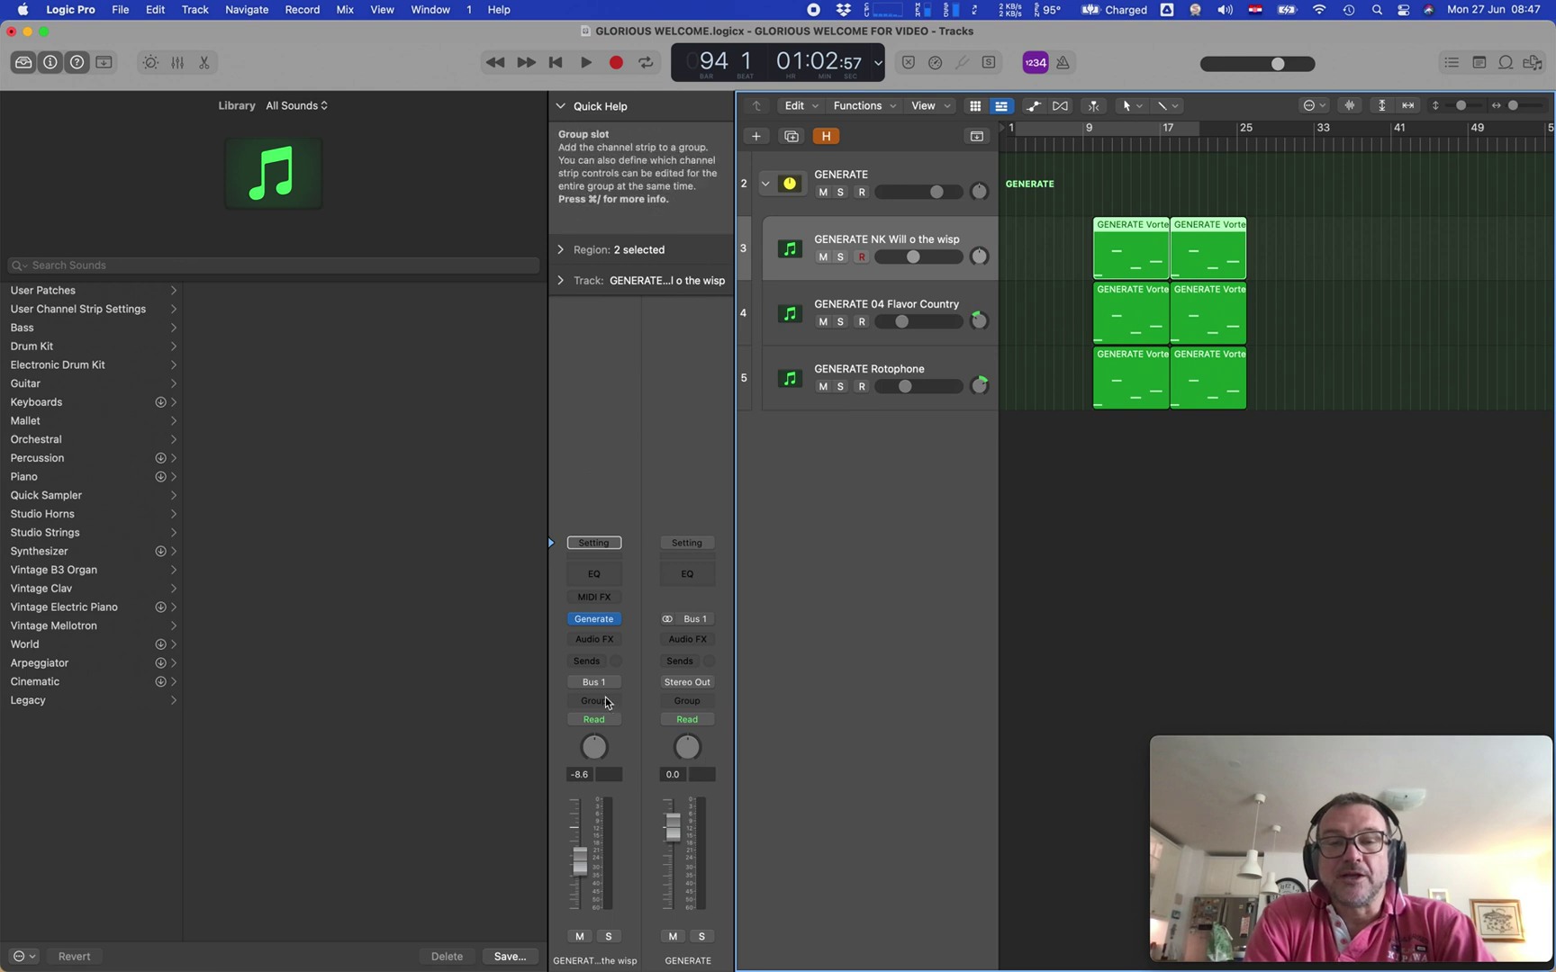
# Add a Bus 2 send on Will o the wisp and create an arrangement track for Aux 2
pyautogui.click(585, 660)
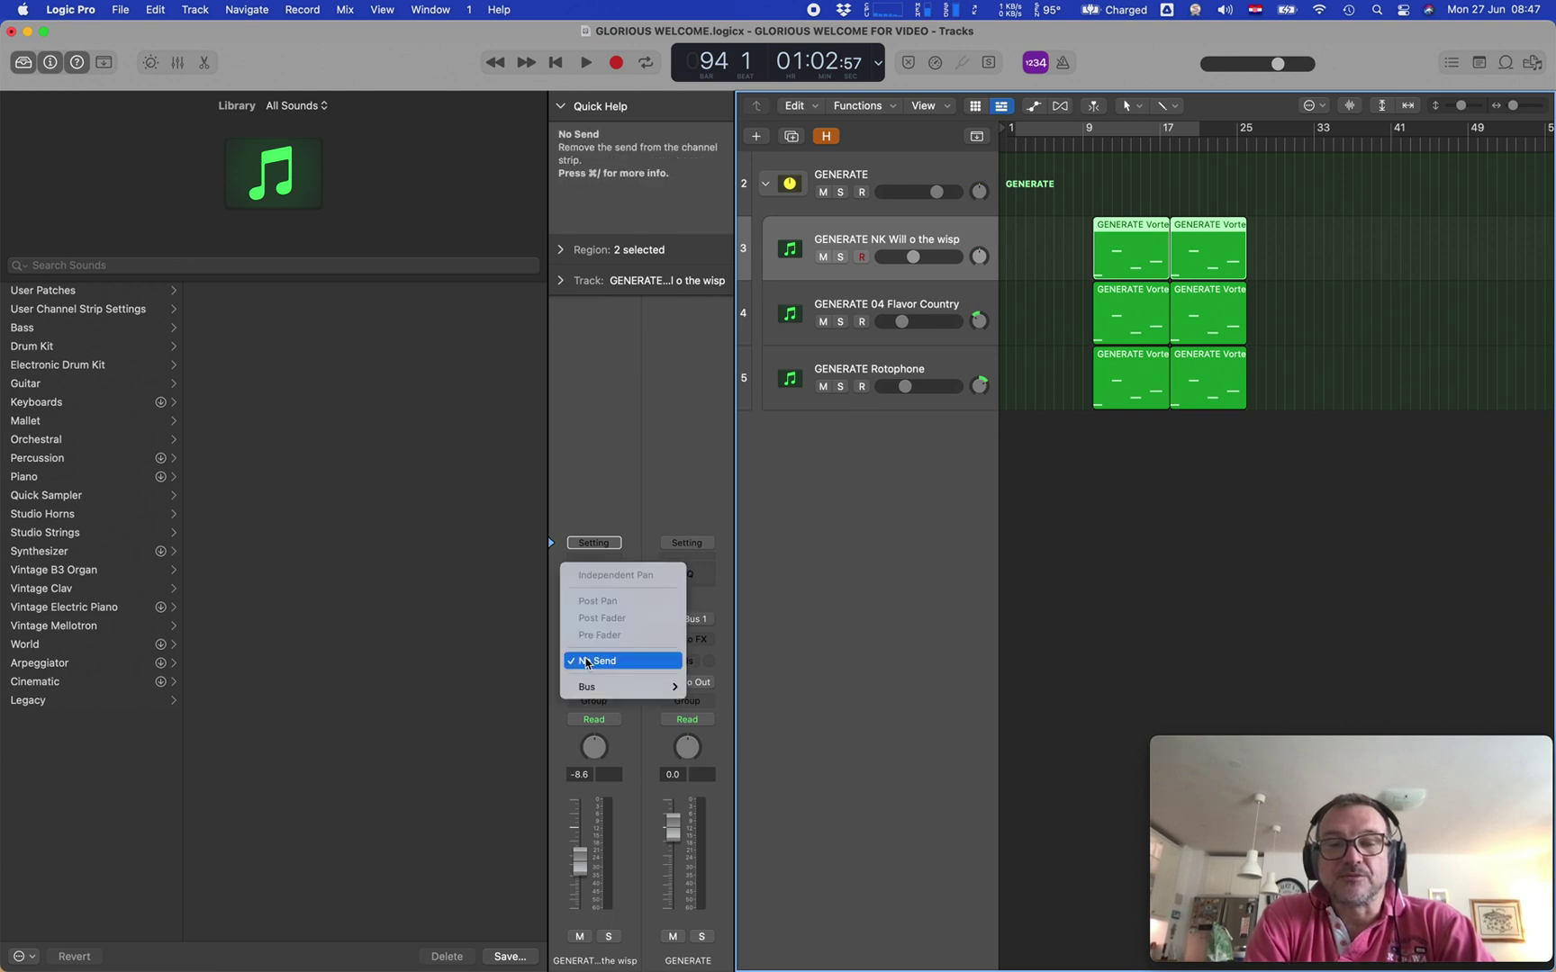
pyautogui.moveTo(586, 690)
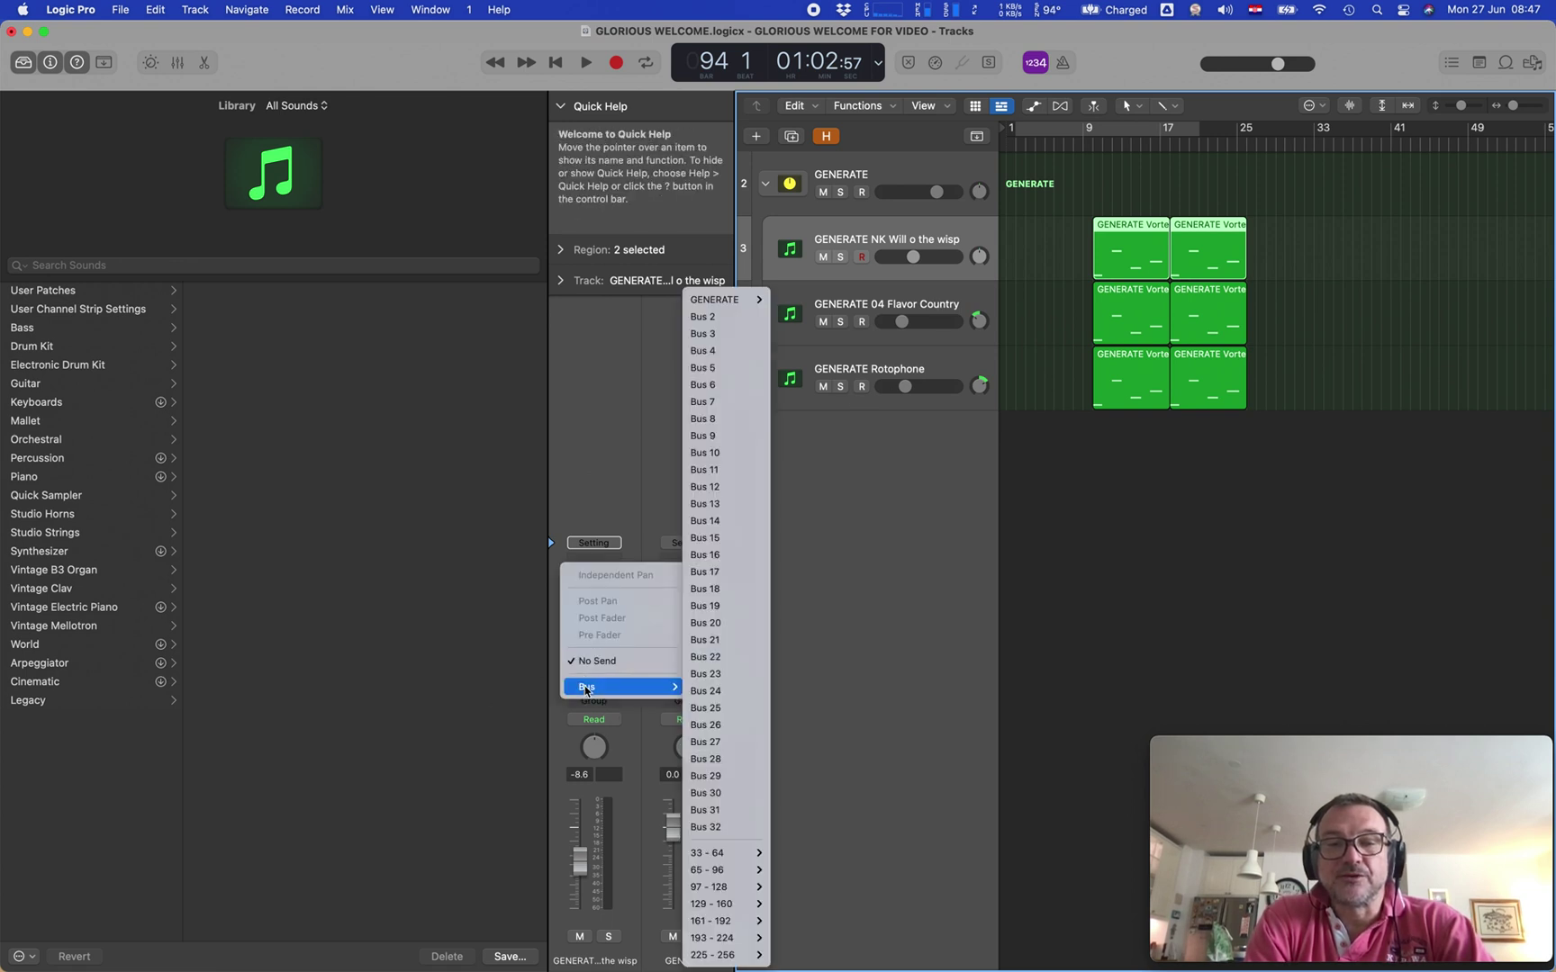
pyautogui.click(703, 316)
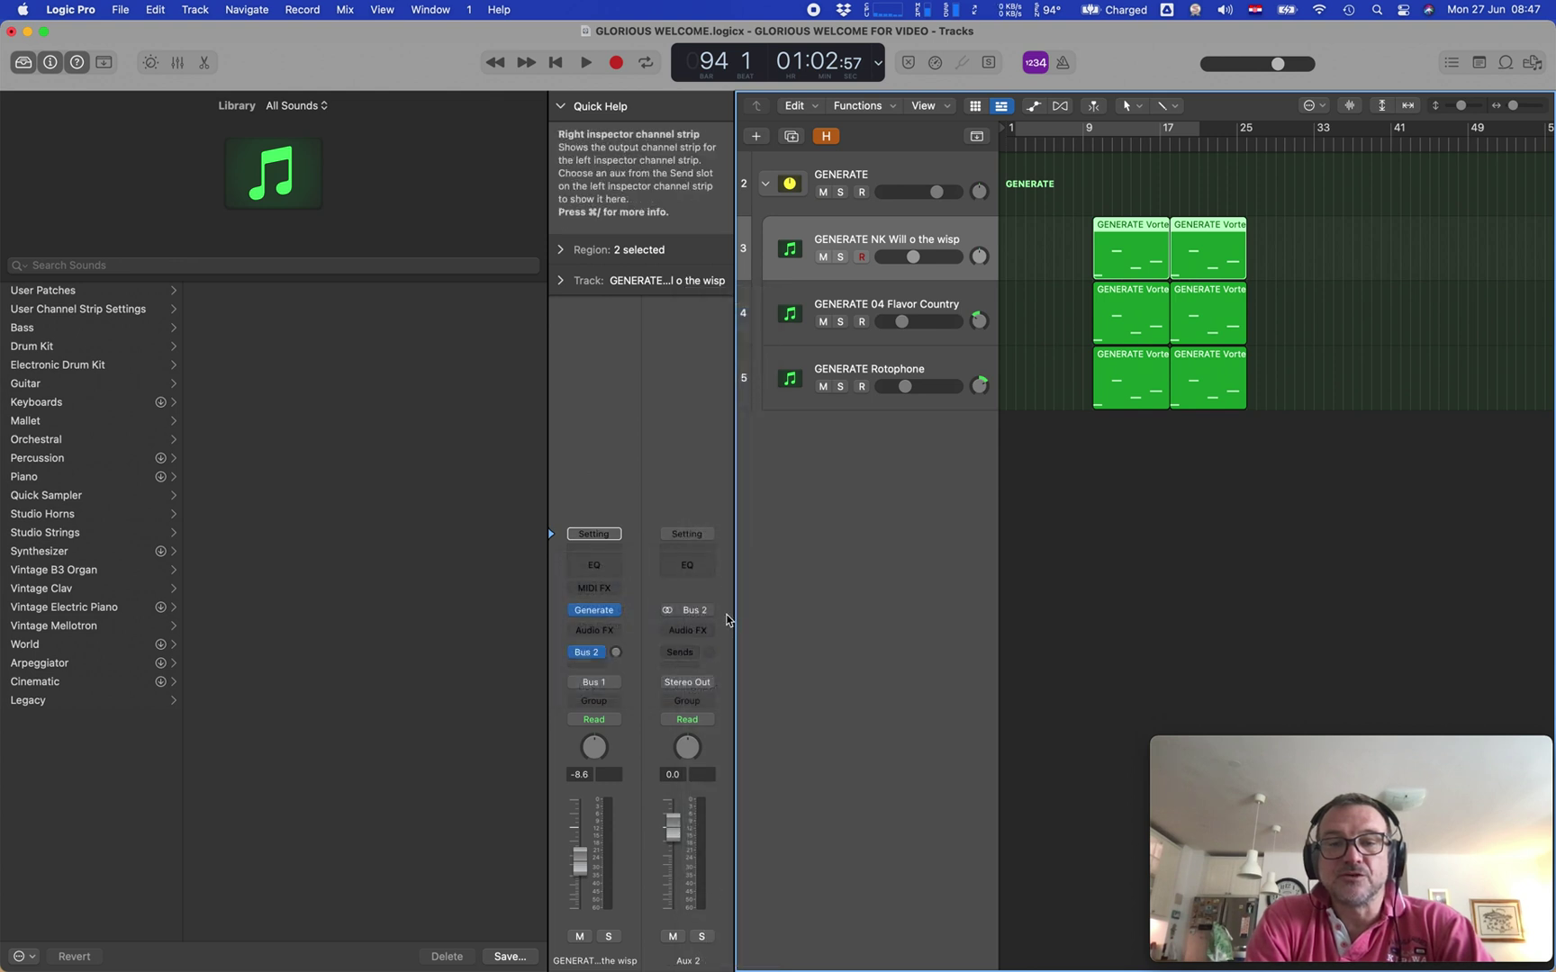
pyautogui.rightClick(726, 668)
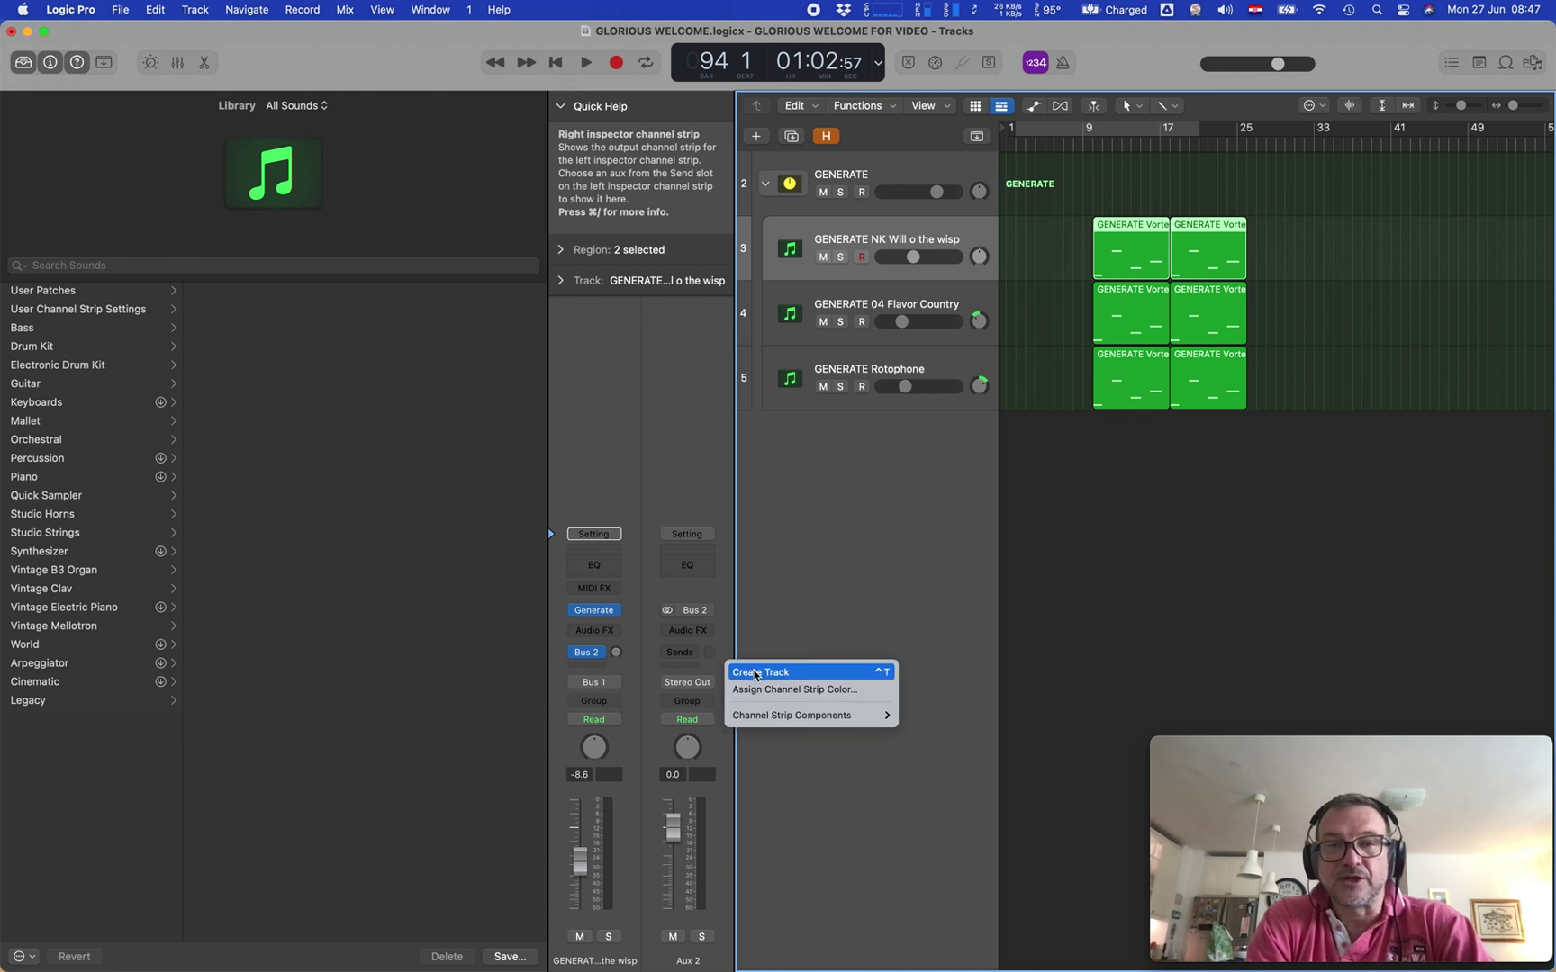
pyautogui.click(754, 673)
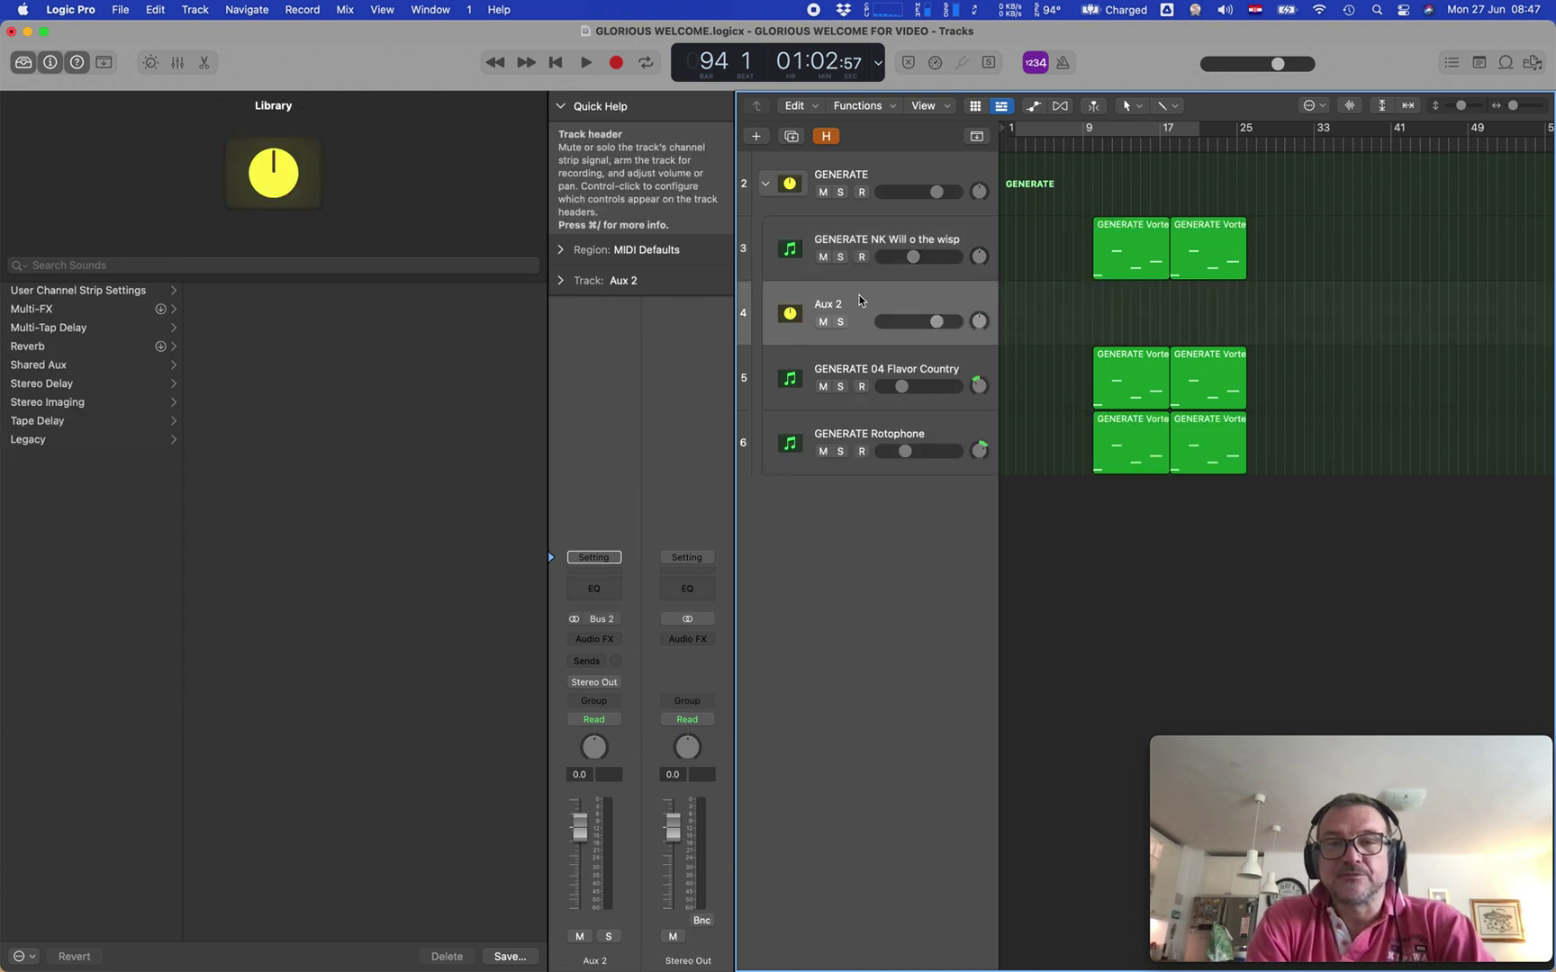
# Deactivate the Aux 2 track, move it below the GENERATE stack, and bring up its track options
pyautogui.hotkey('ctrl', 'h')
pyautogui.moveTo(851, 297); pyautogui.dragTo(855, 514)
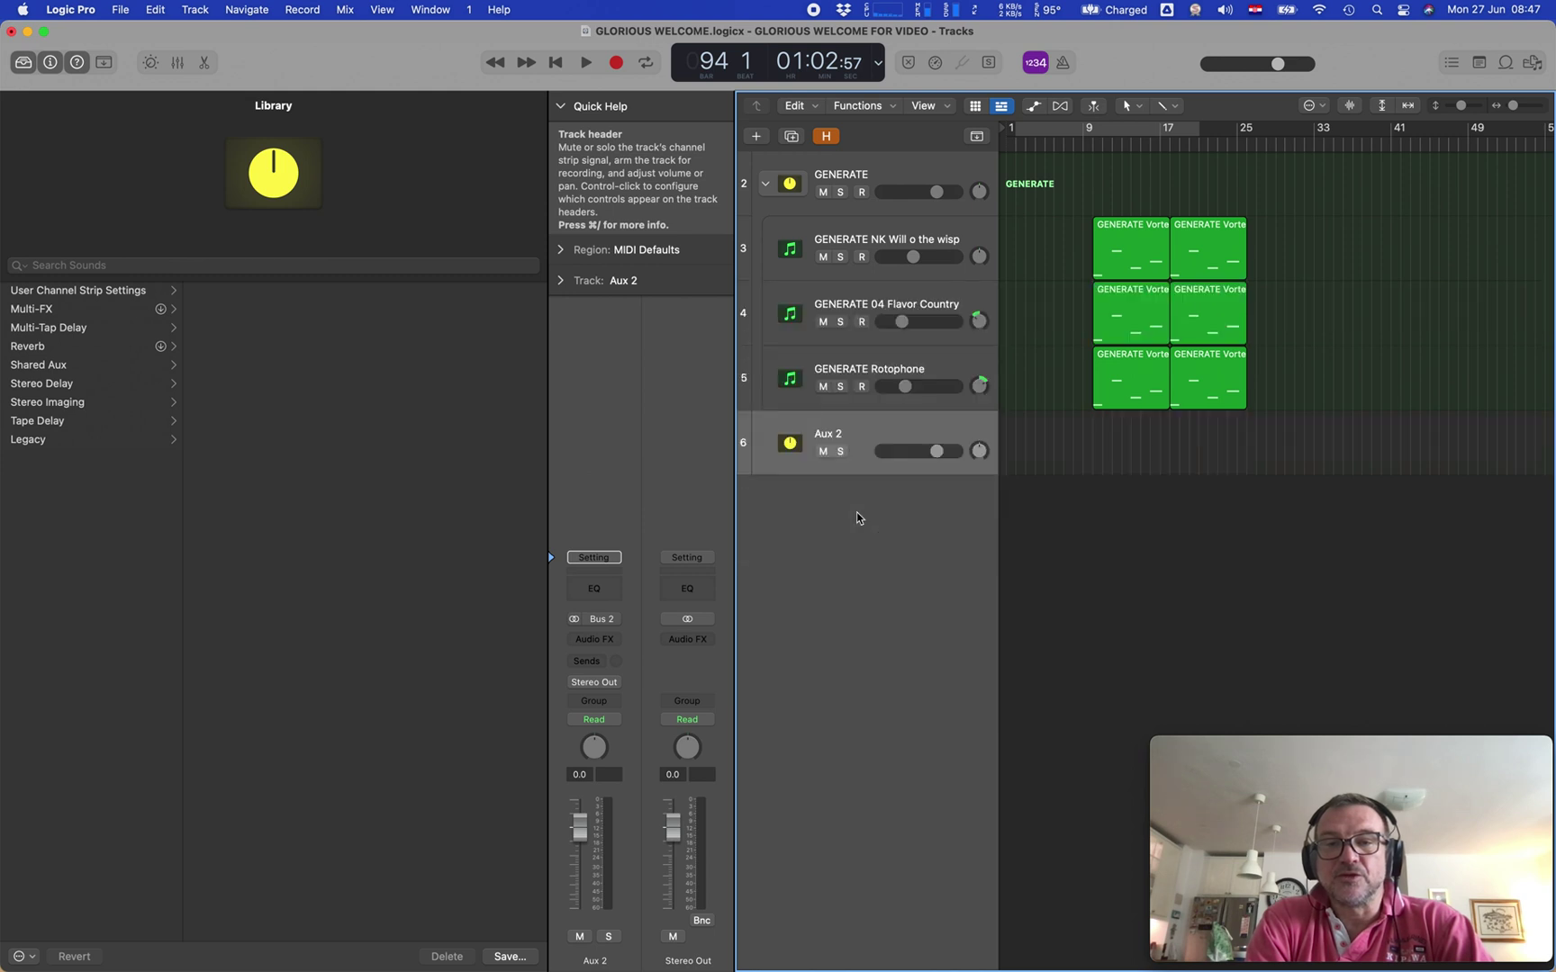
pyautogui.rightClick(862, 432)
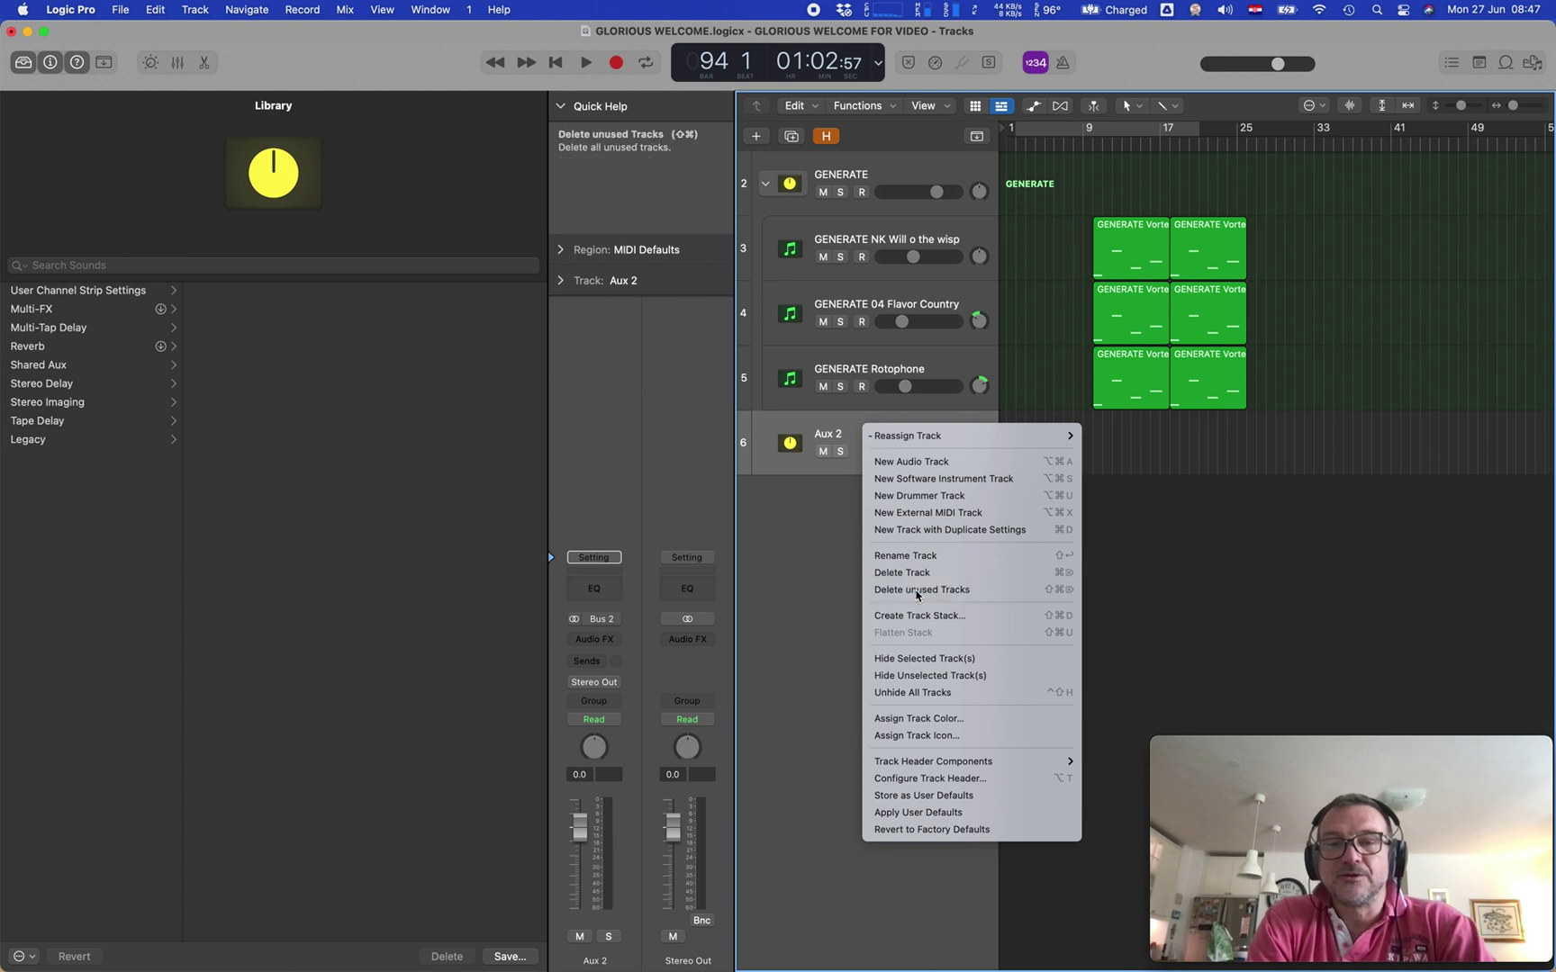
pyautogui.press('Escape')
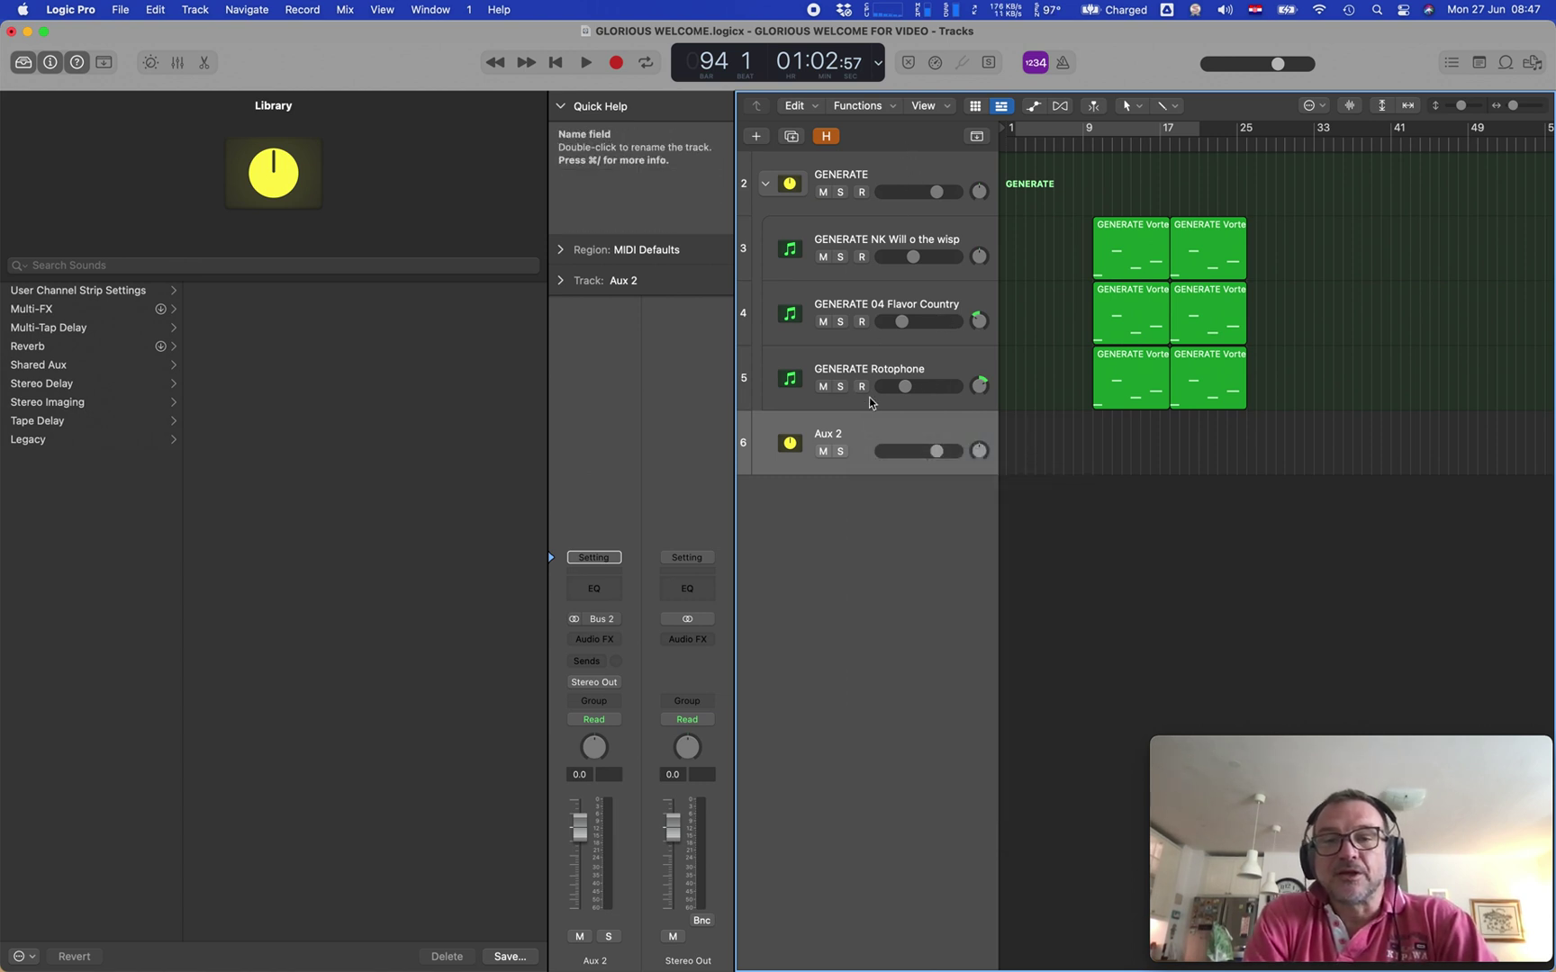
pyautogui.rightClick(879, 432)
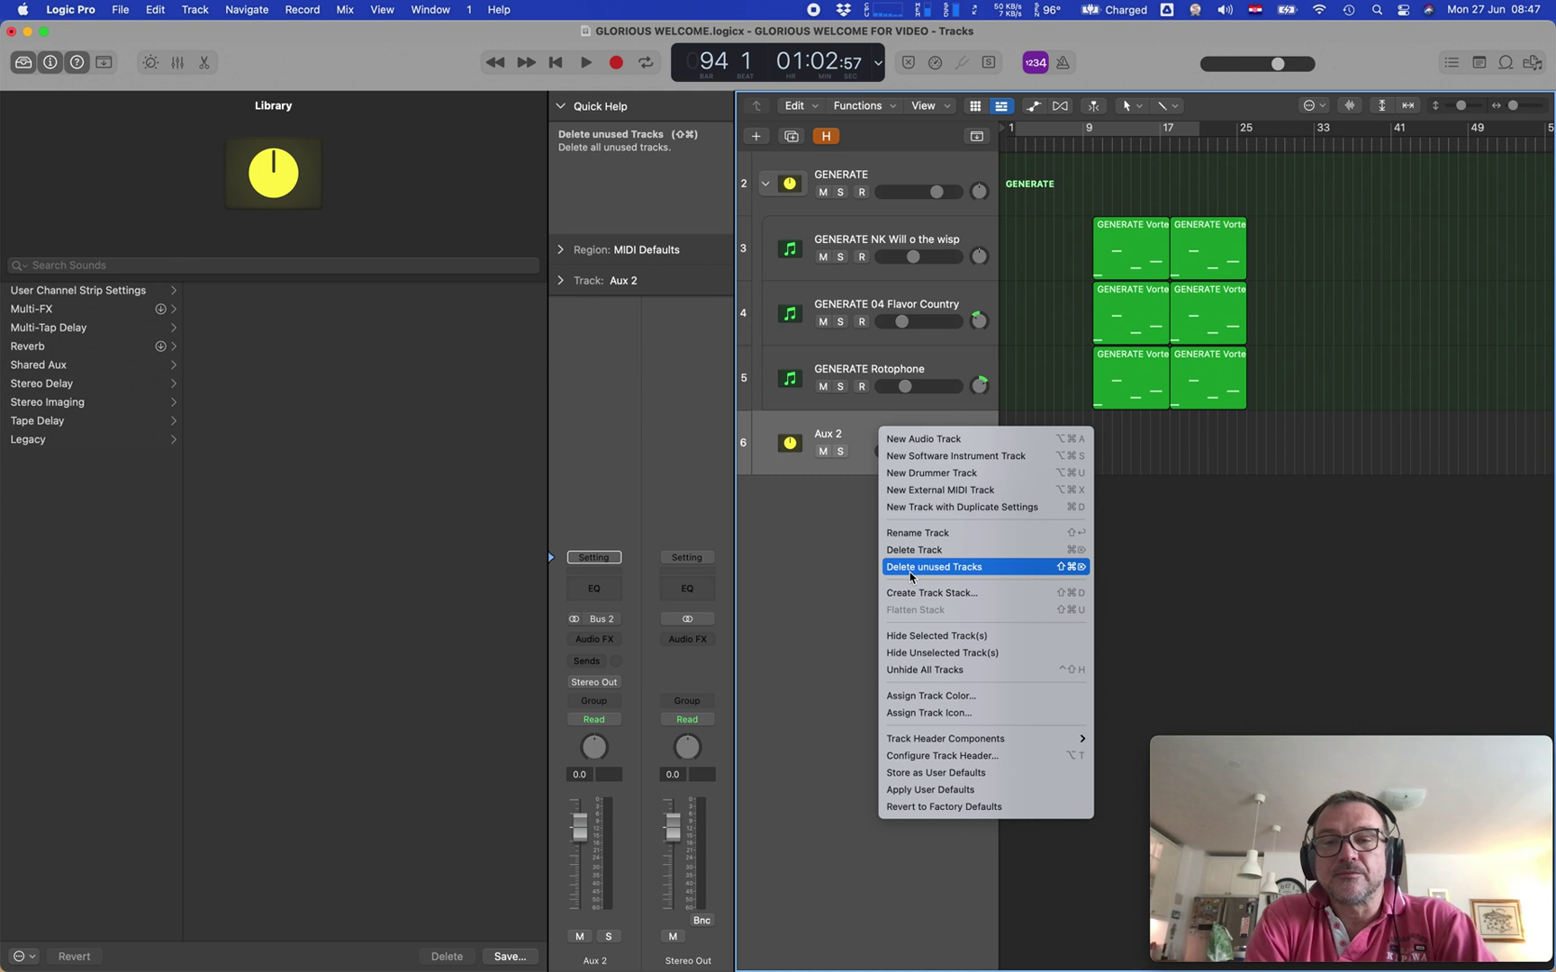
# Delete the Aux 2 track, then disable record-enable on the GENERATE stack track
pyautogui.click(911, 549)
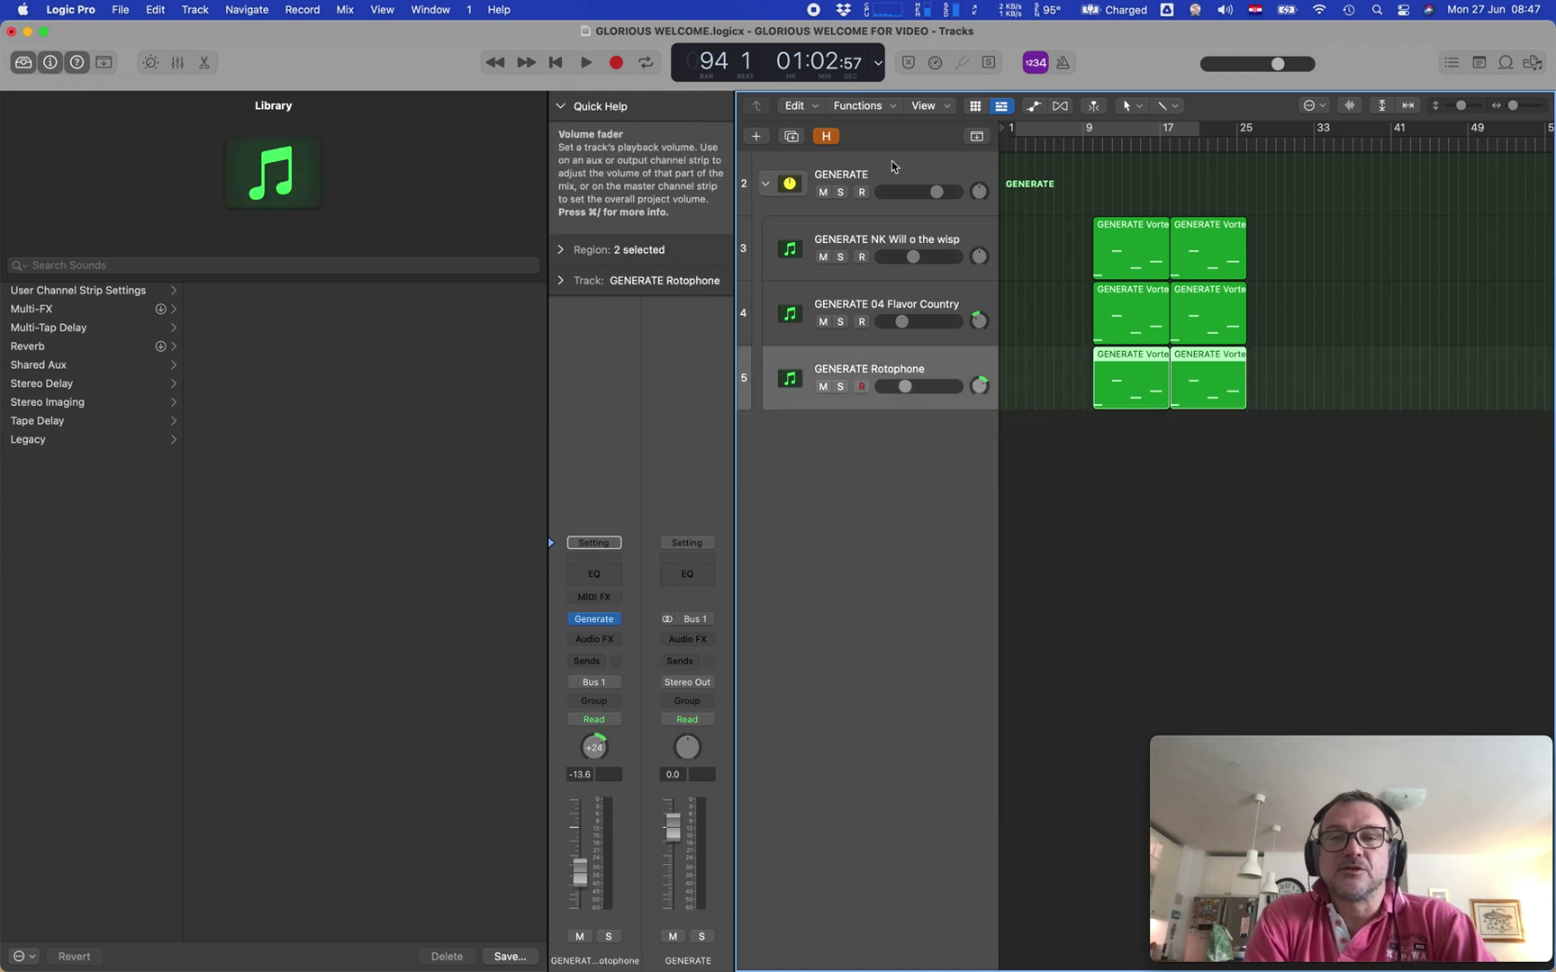
pyautogui.click(938, 176)
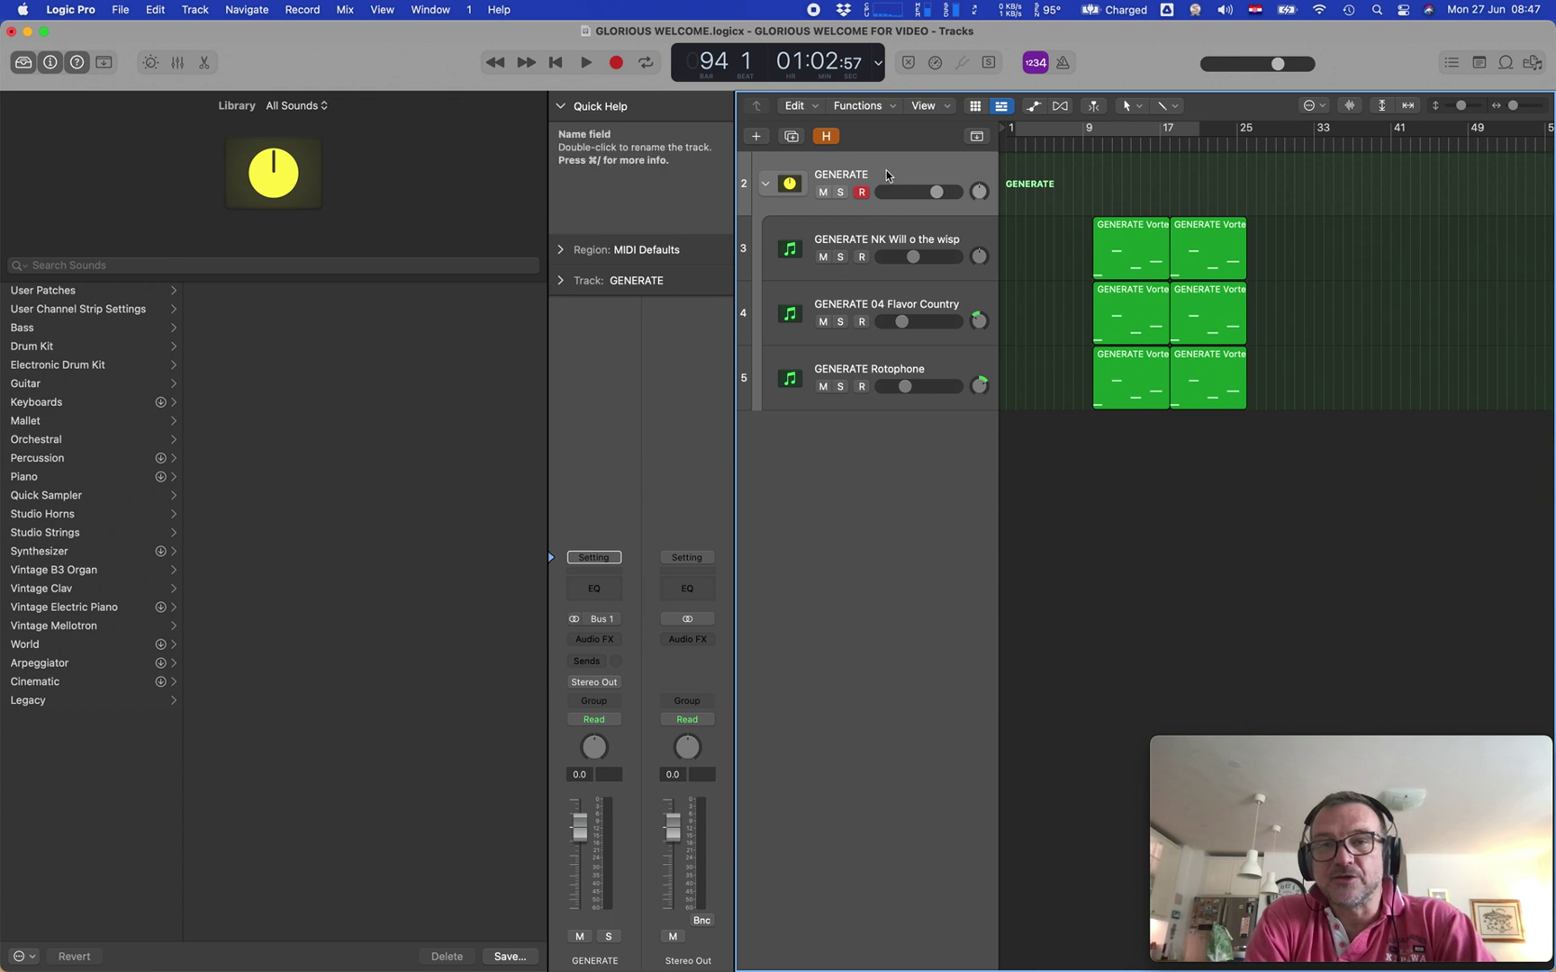
pyautogui.click(862, 191)
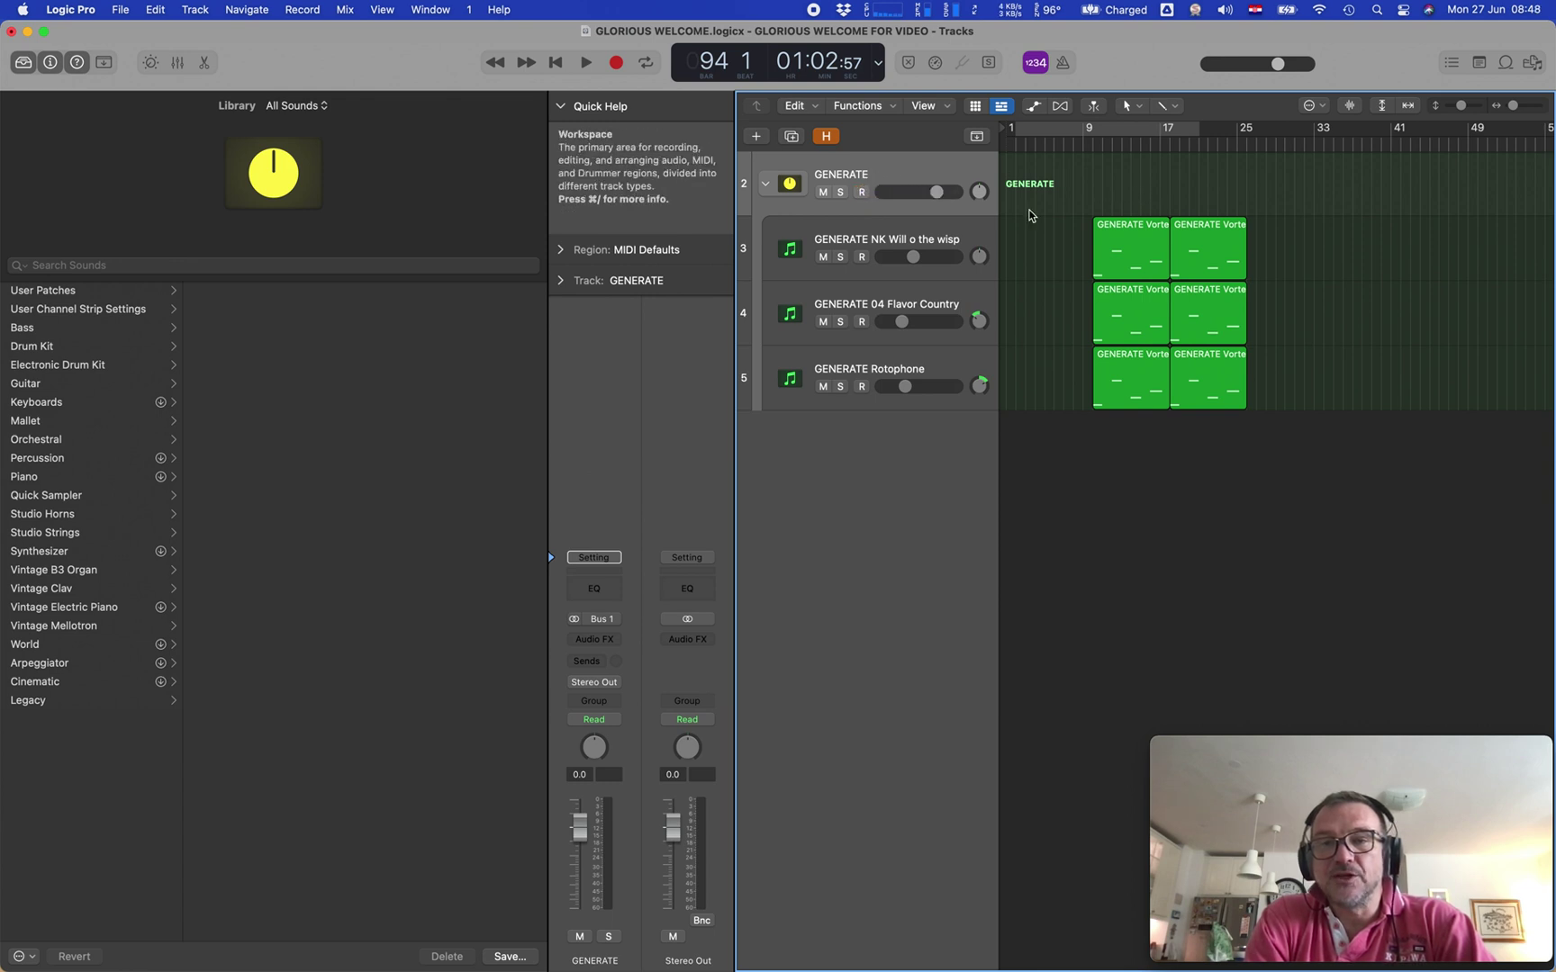
pyautogui.moveTo(1060, 216); pyautogui.dragTo(1249, 489)
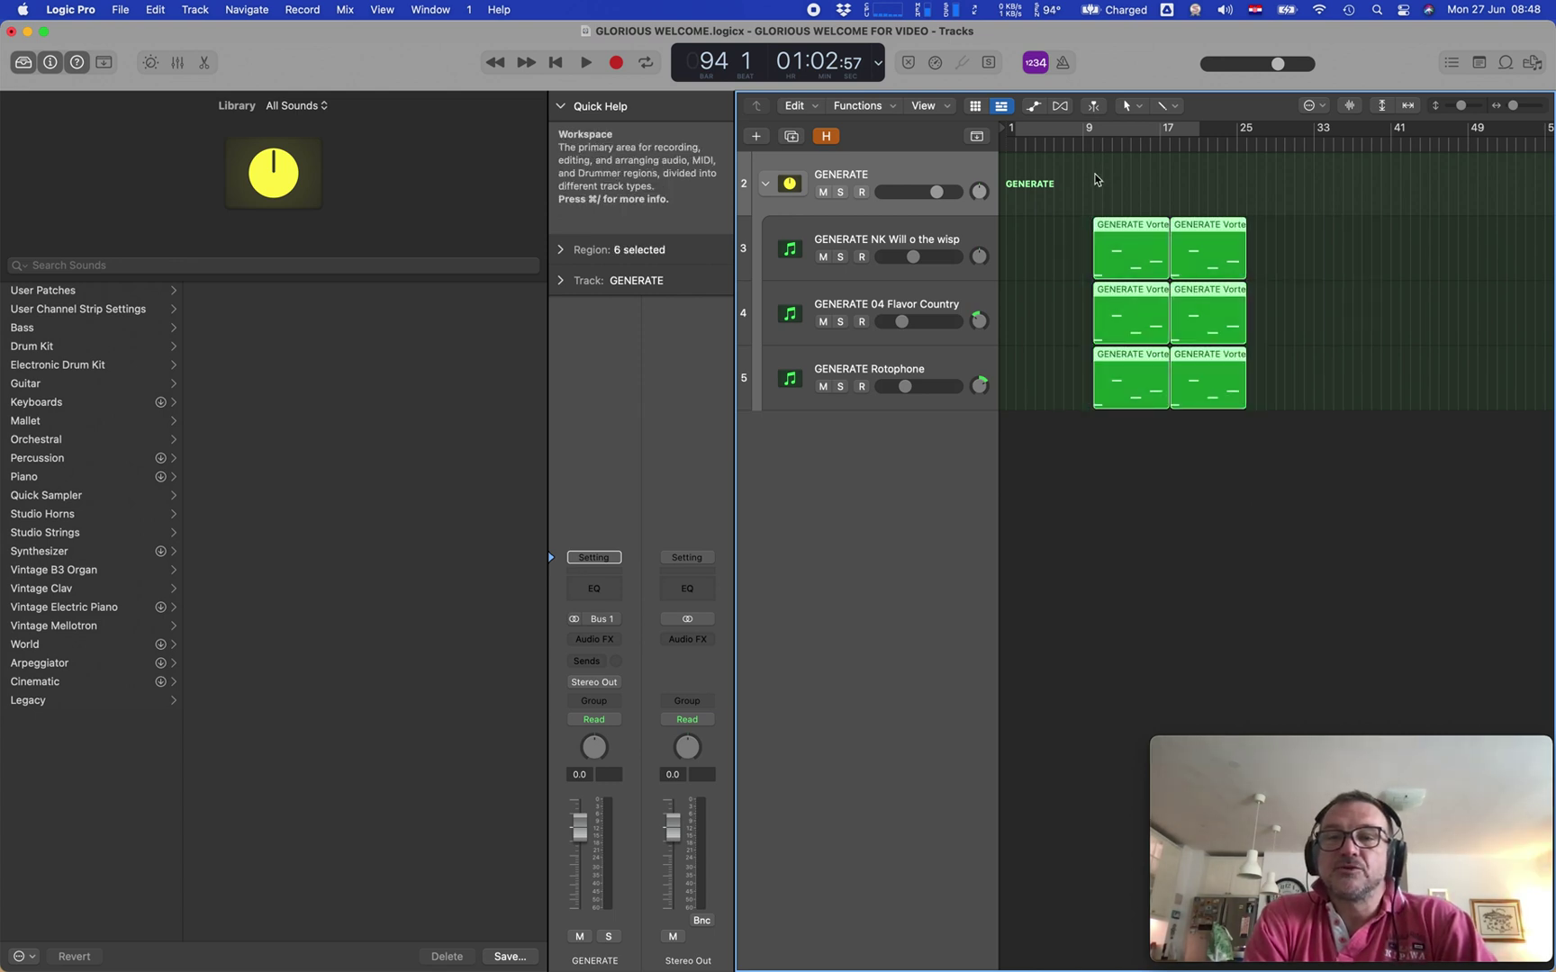
pyautogui.click(1096, 179)
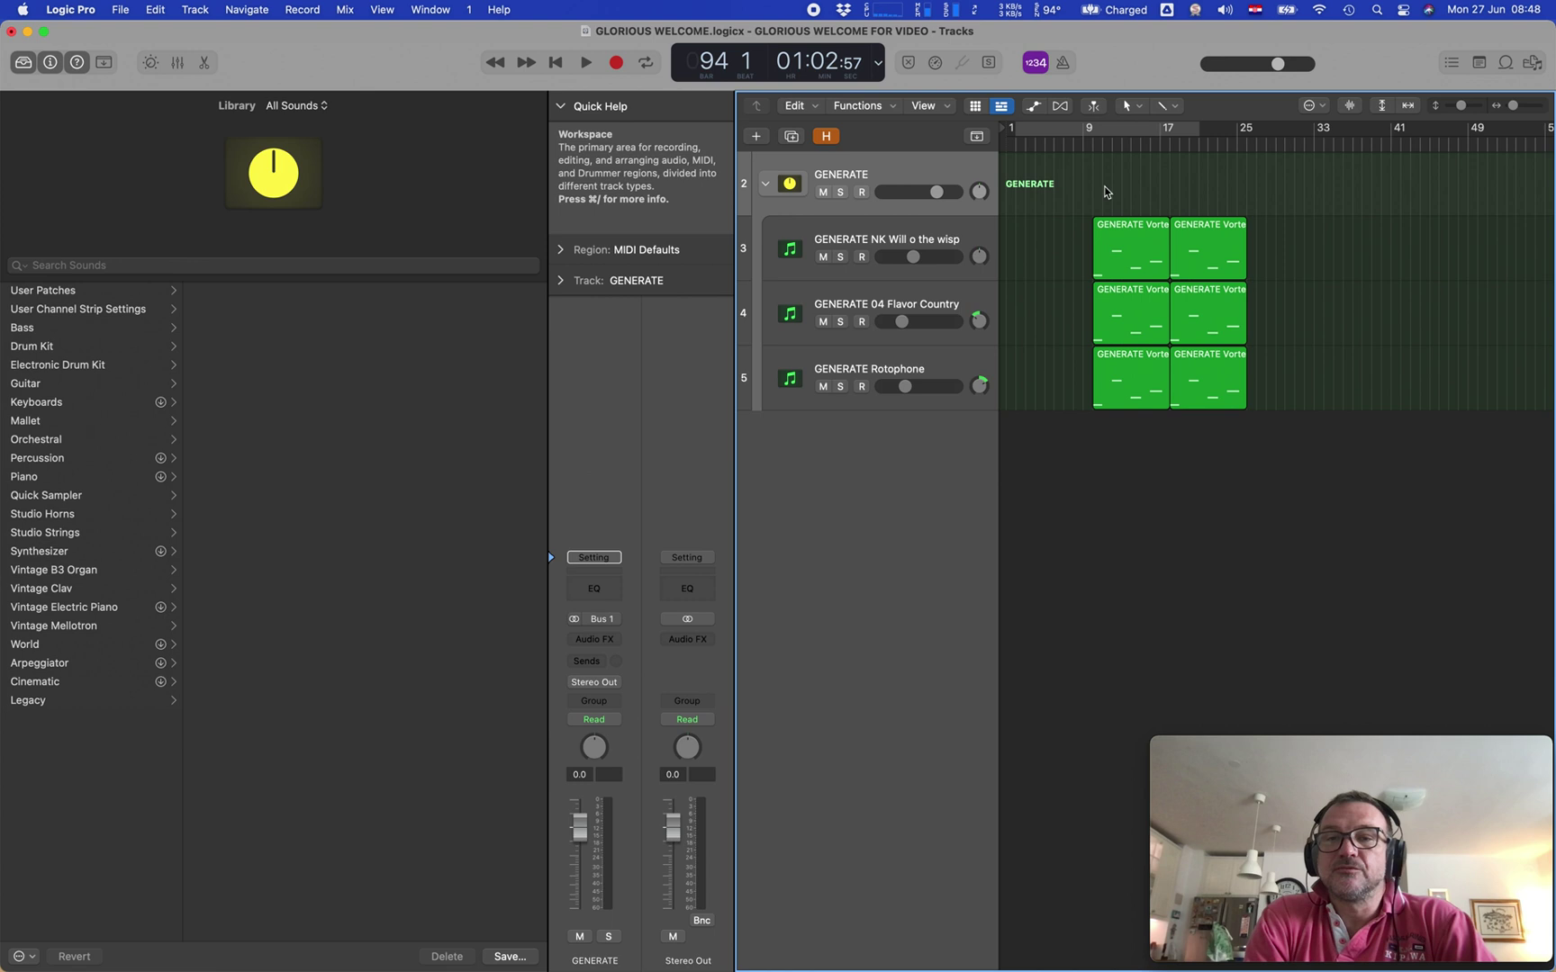
# With the Pencil tool, draw a region on the GENERATE stack track extending to bar 25
pyautogui.moveTo(1091, 185); pyautogui.dragTo(1122, 170)
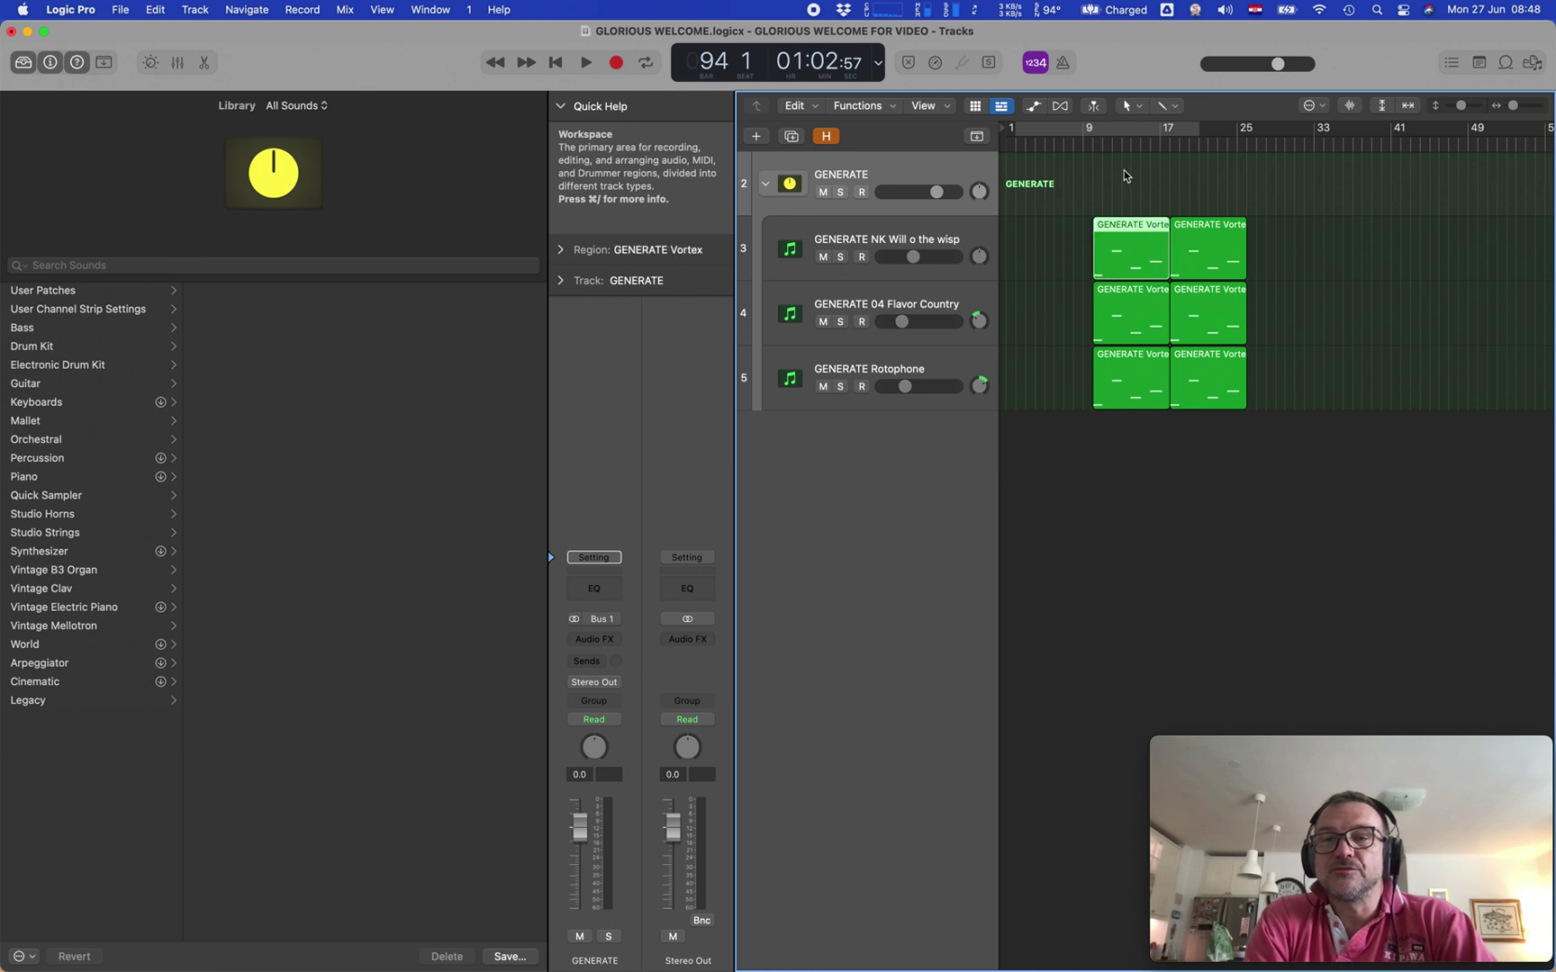
pyautogui.click(1162, 106)
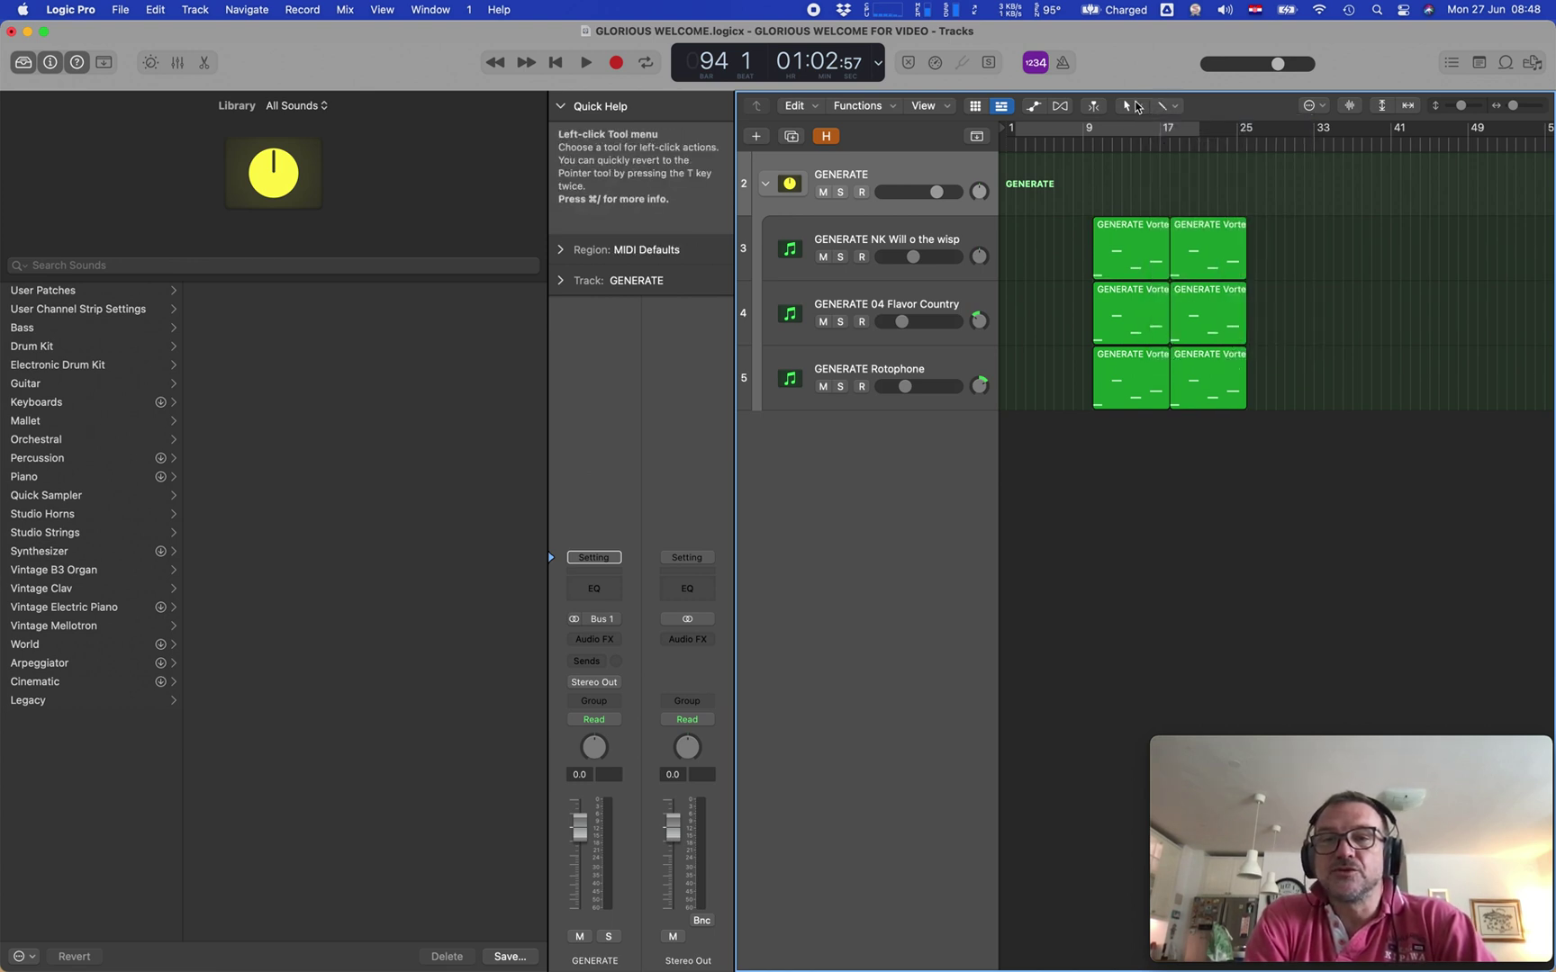
pyautogui.click(1131, 106)
pyautogui.click(1162, 144)
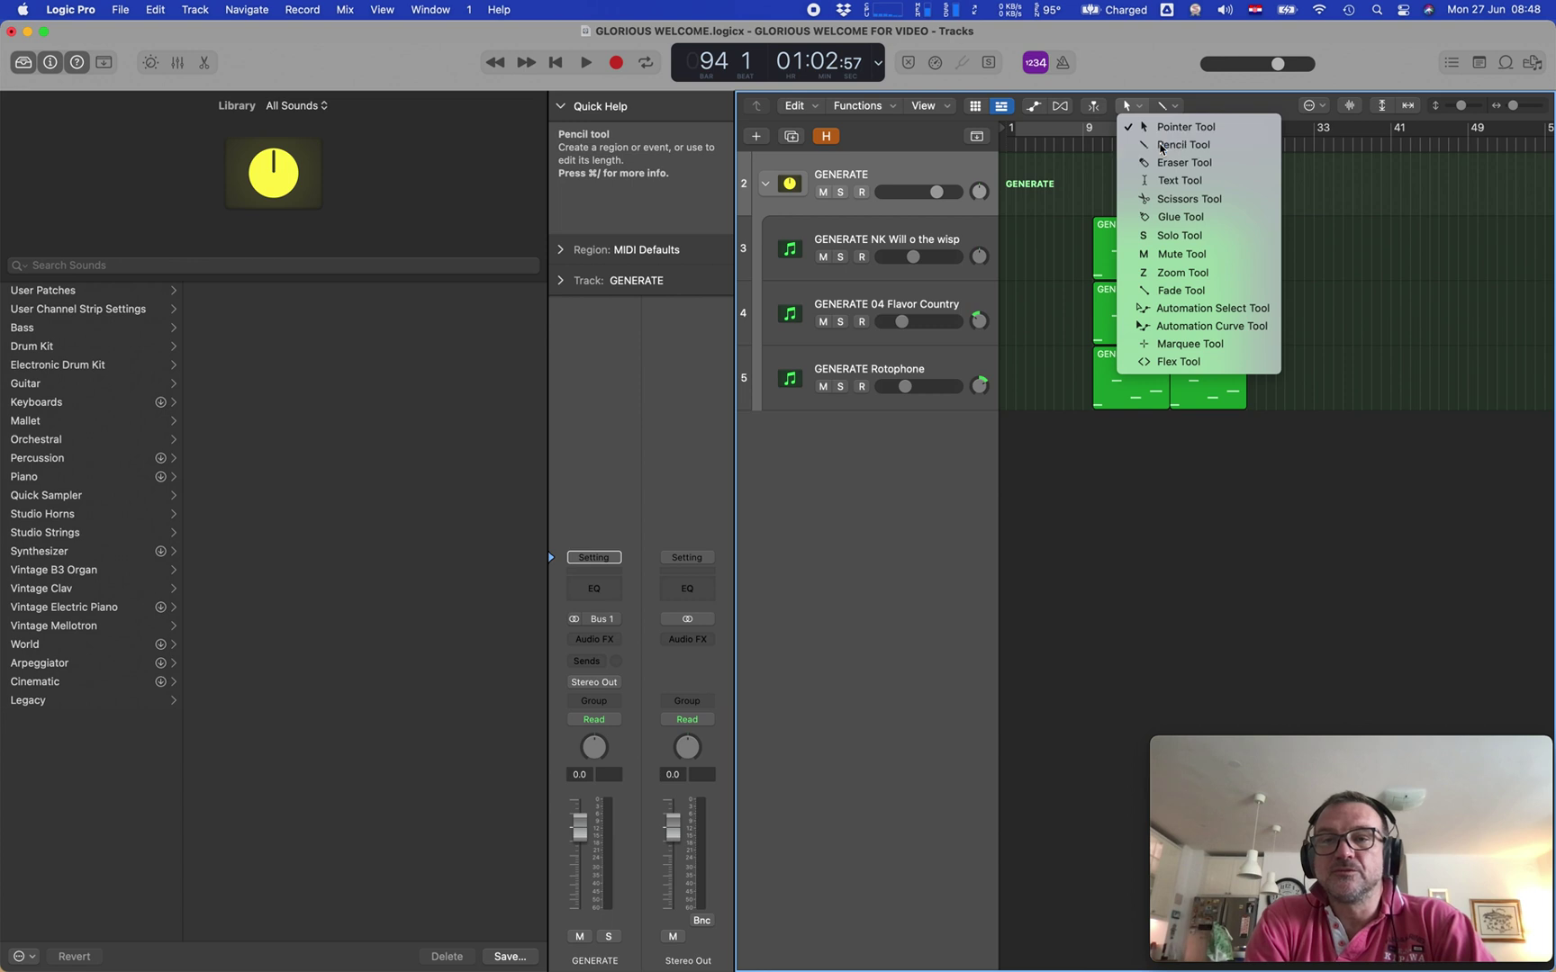
pyautogui.click(1096, 192)
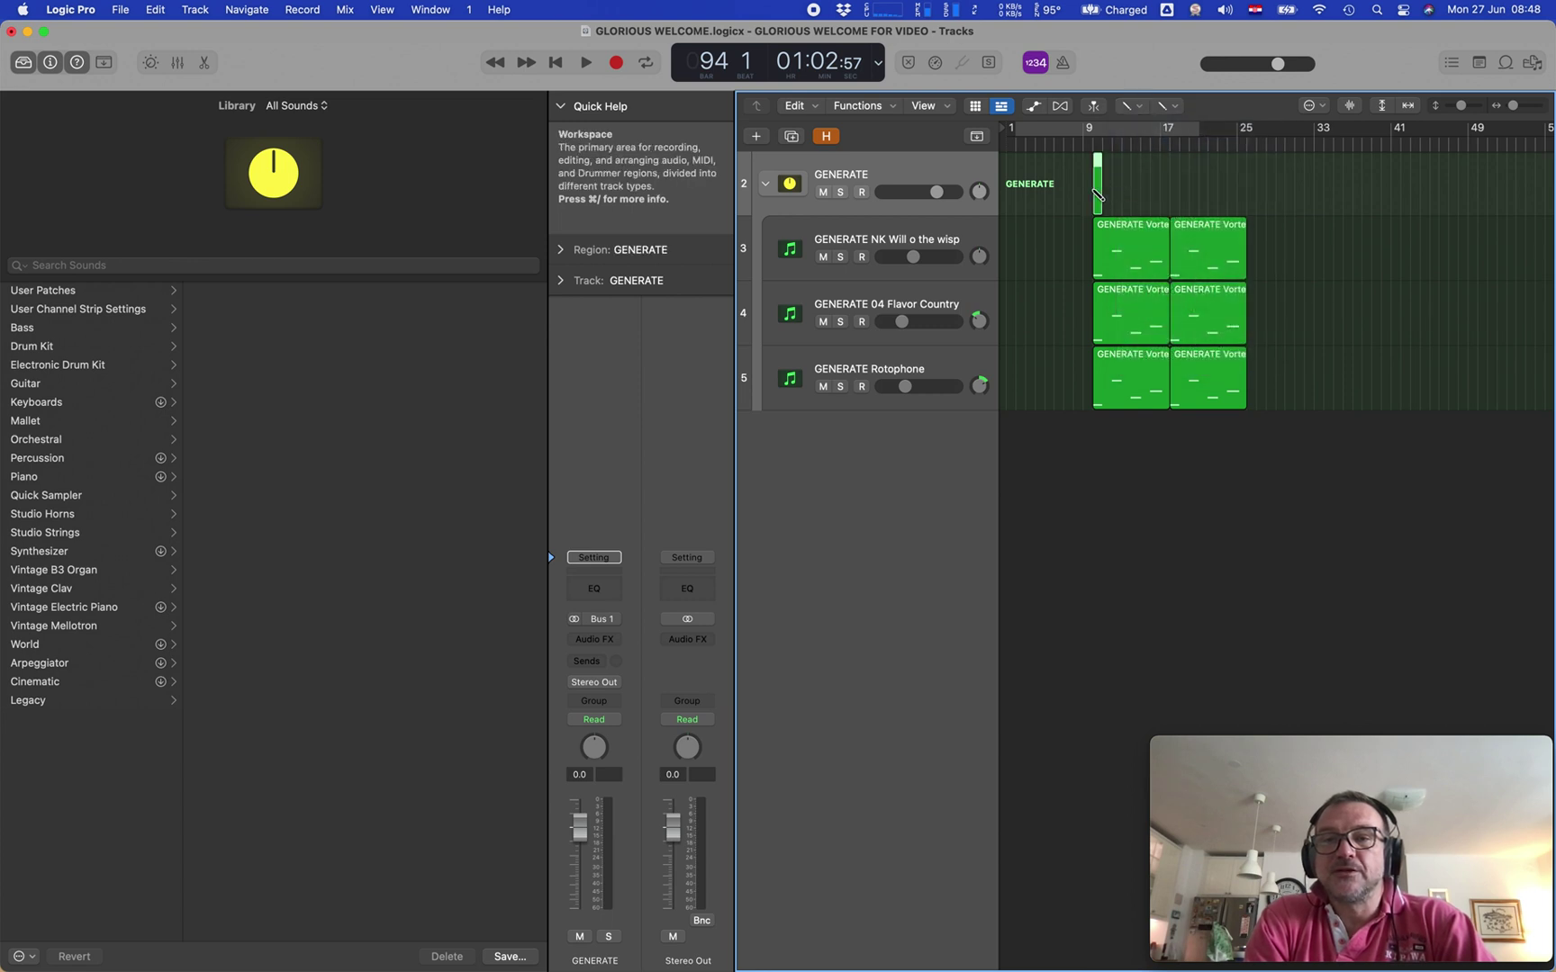
pyautogui.moveTo(1099, 205); pyautogui.dragTo(1247, 208)
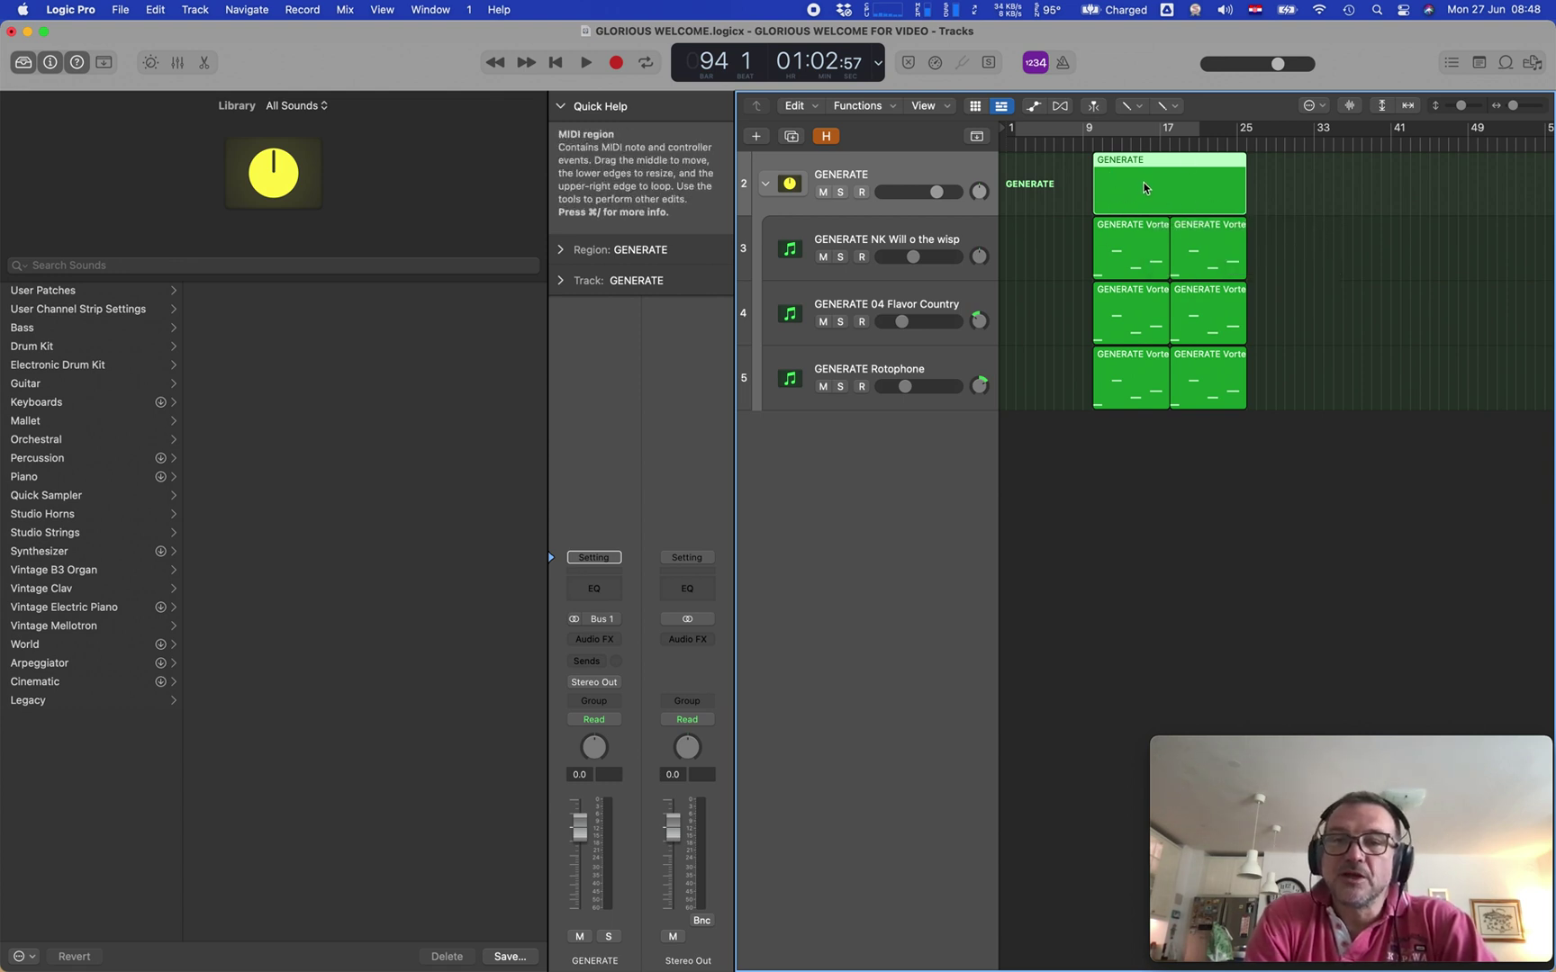
# Bounce the GENERATE region in place to a new track, muting the source region
pyautogui.rightClick(1144, 187)
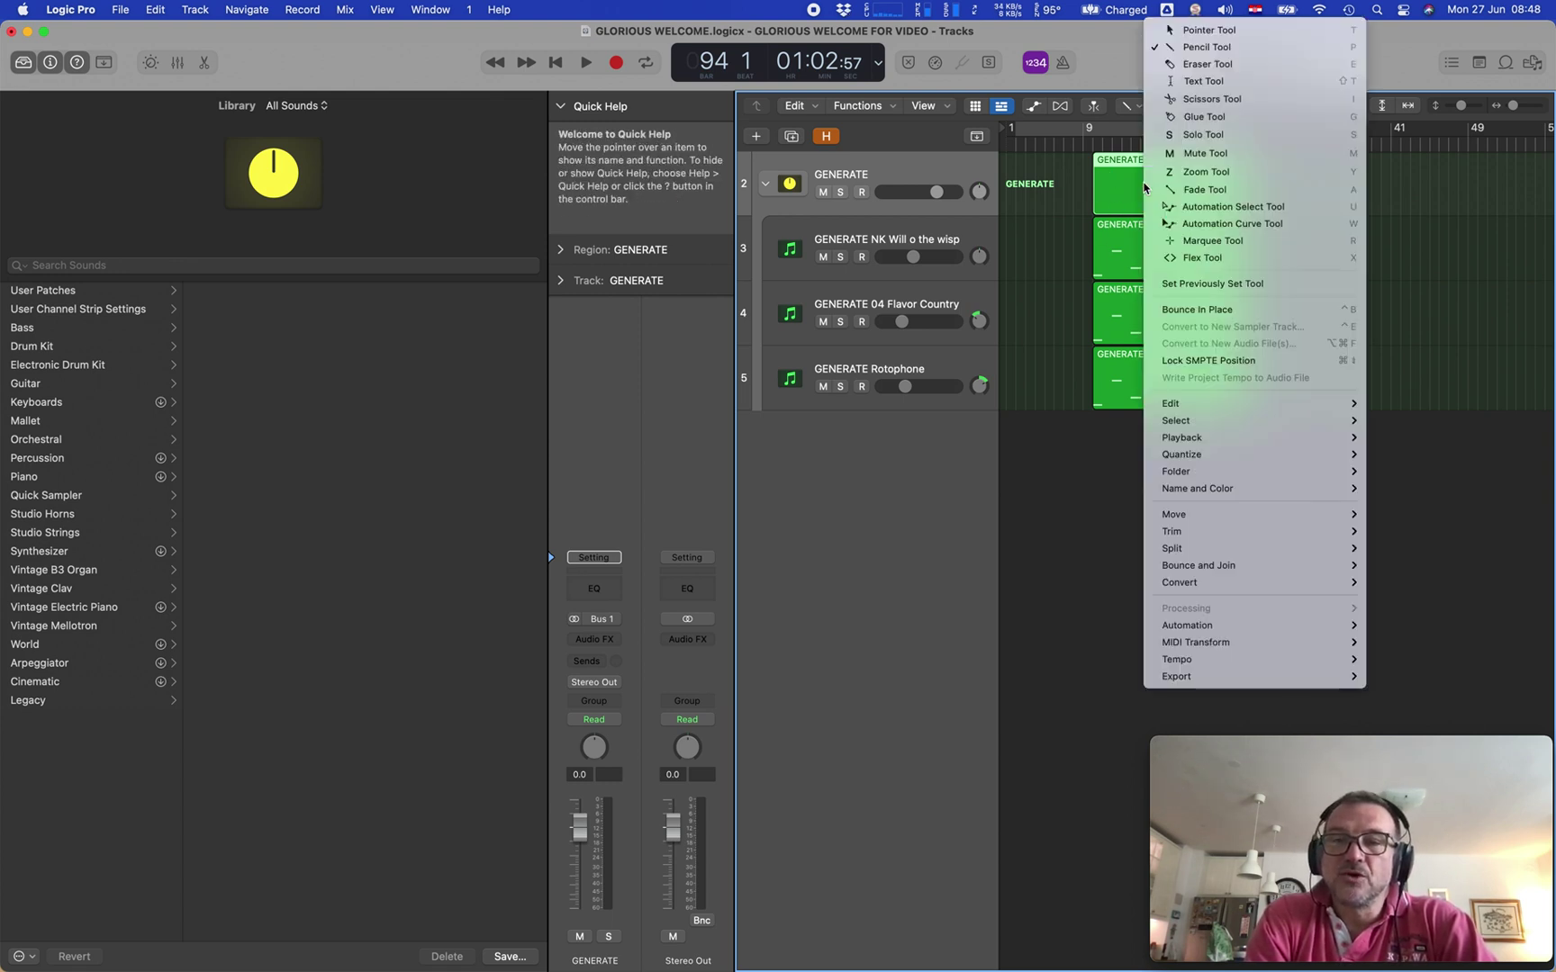
pyautogui.click(1186, 311)
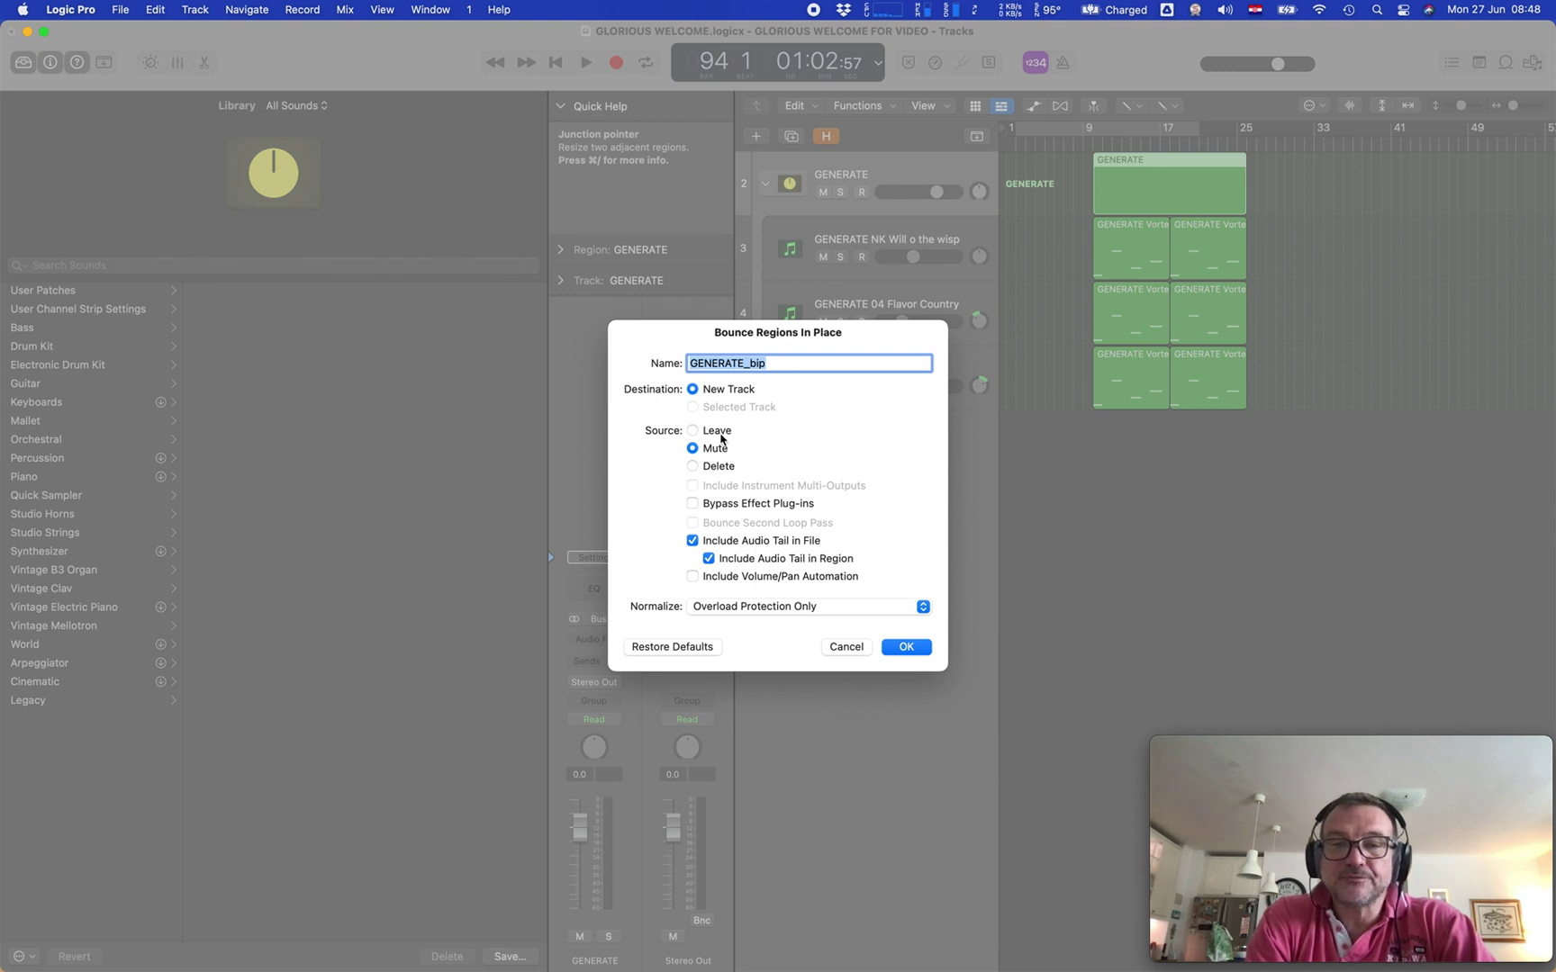
pyautogui.click(910, 646)
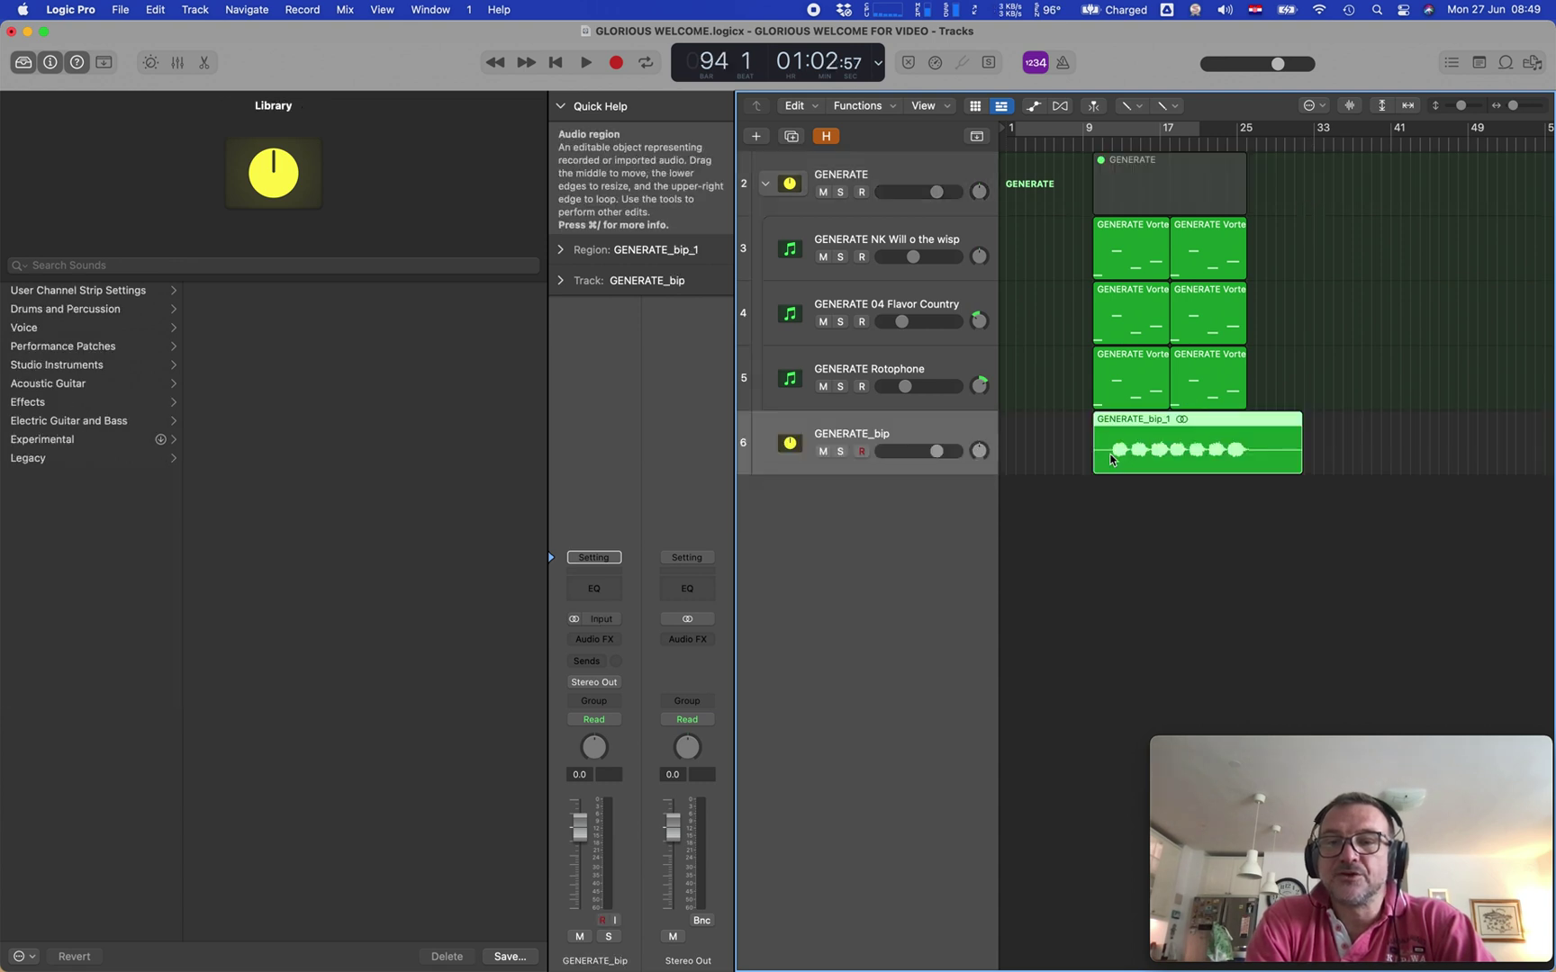
# Zoom in and enlarge tracks to inspect the bounce, then select the GENERATE region and zoom out
pyautogui.scroll(5, 1239, 392)
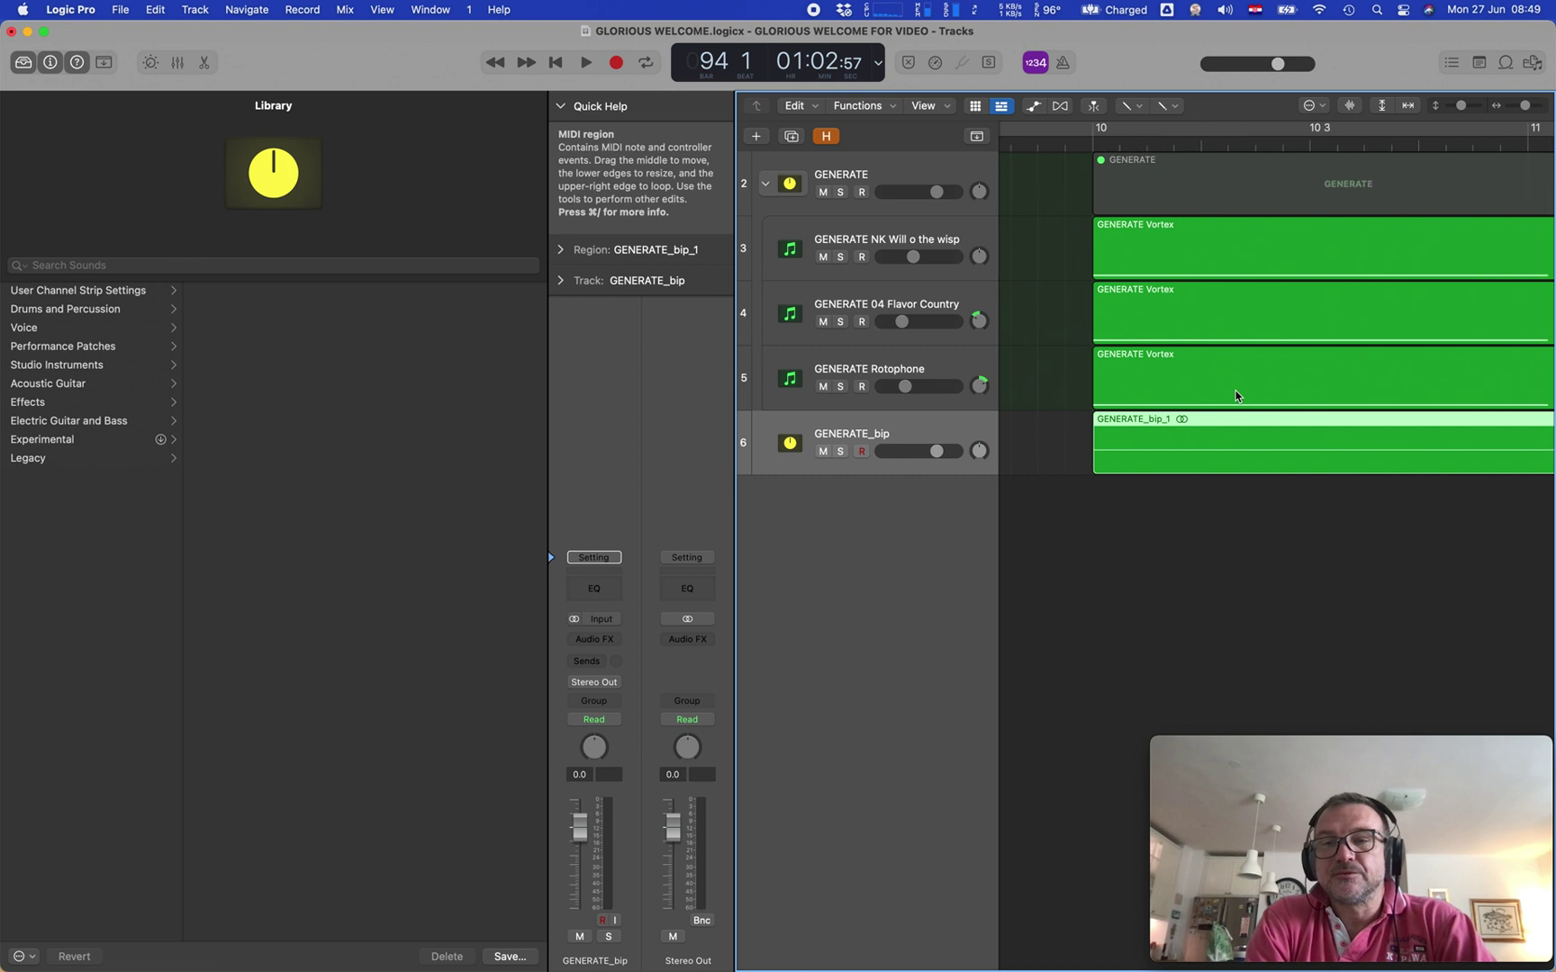
pyautogui.scroll(-5, 1236, 395)
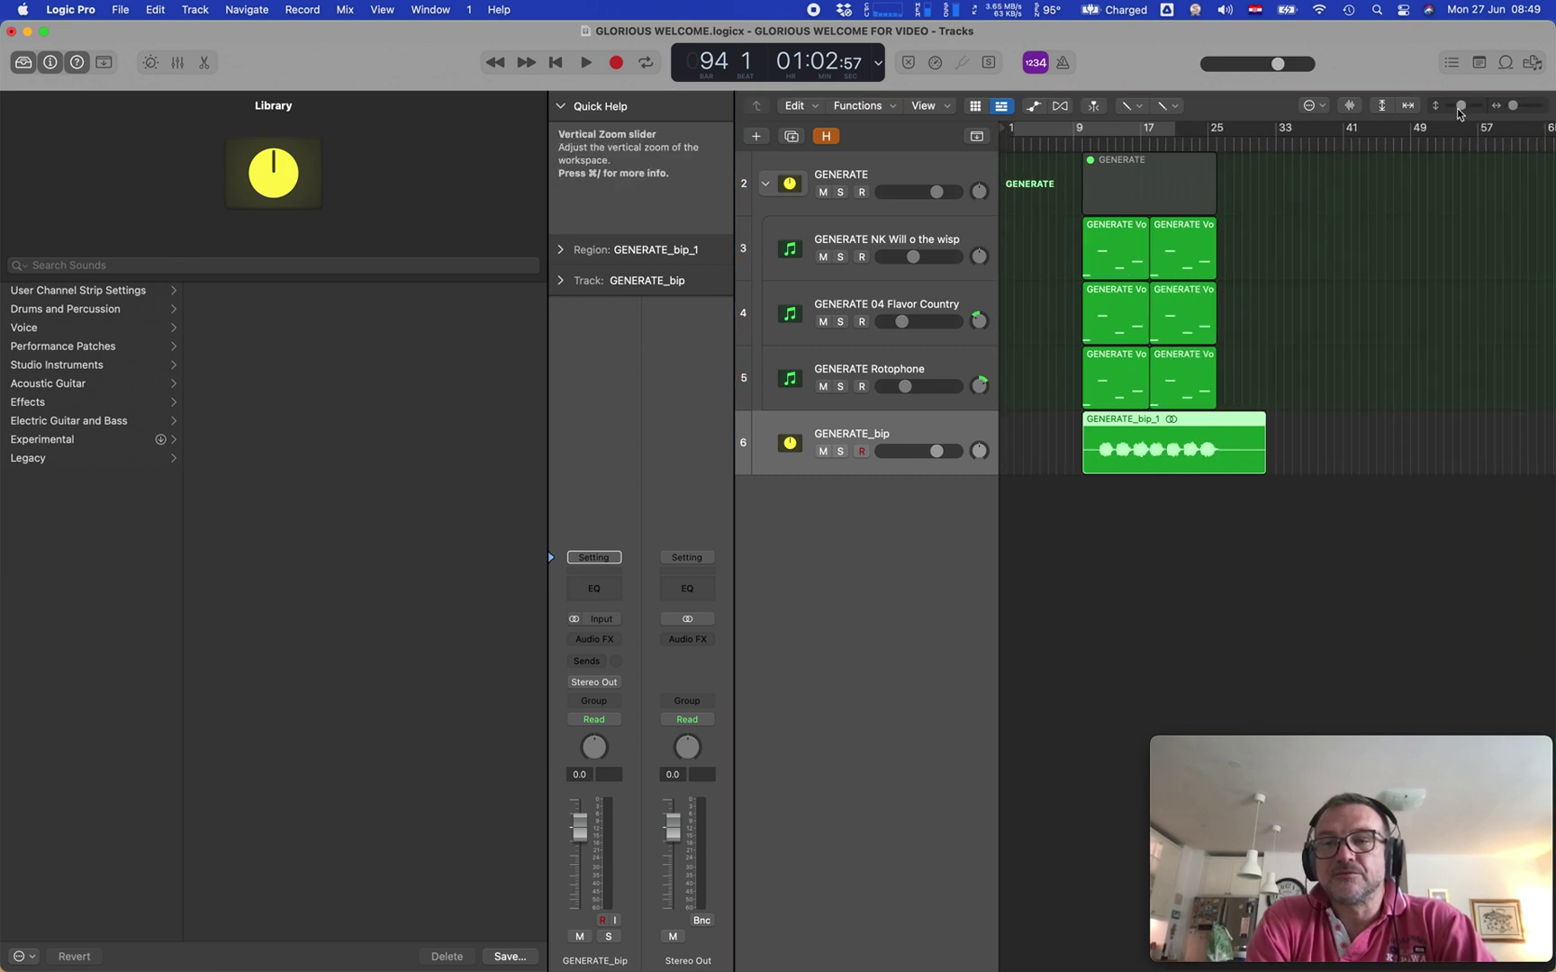
pyautogui.moveTo(1459, 107); pyautogui.dragTo(1463, 109)
pyautogui.scroll(4, 1085, 620)
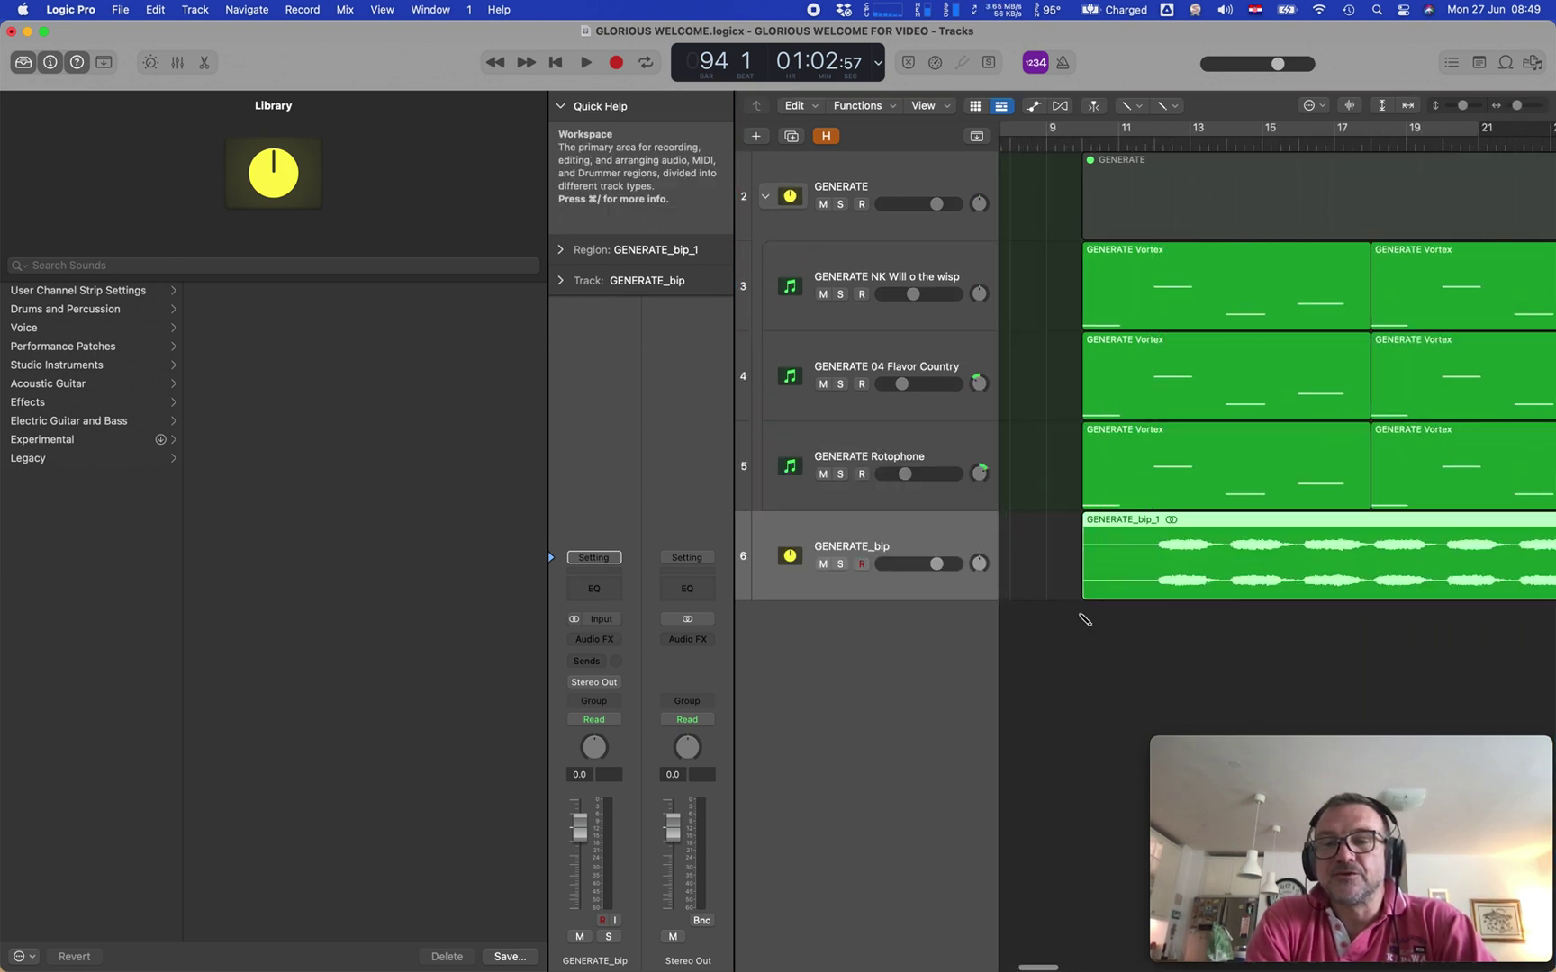
pyautogui.scroll(-1, 1085, 619)
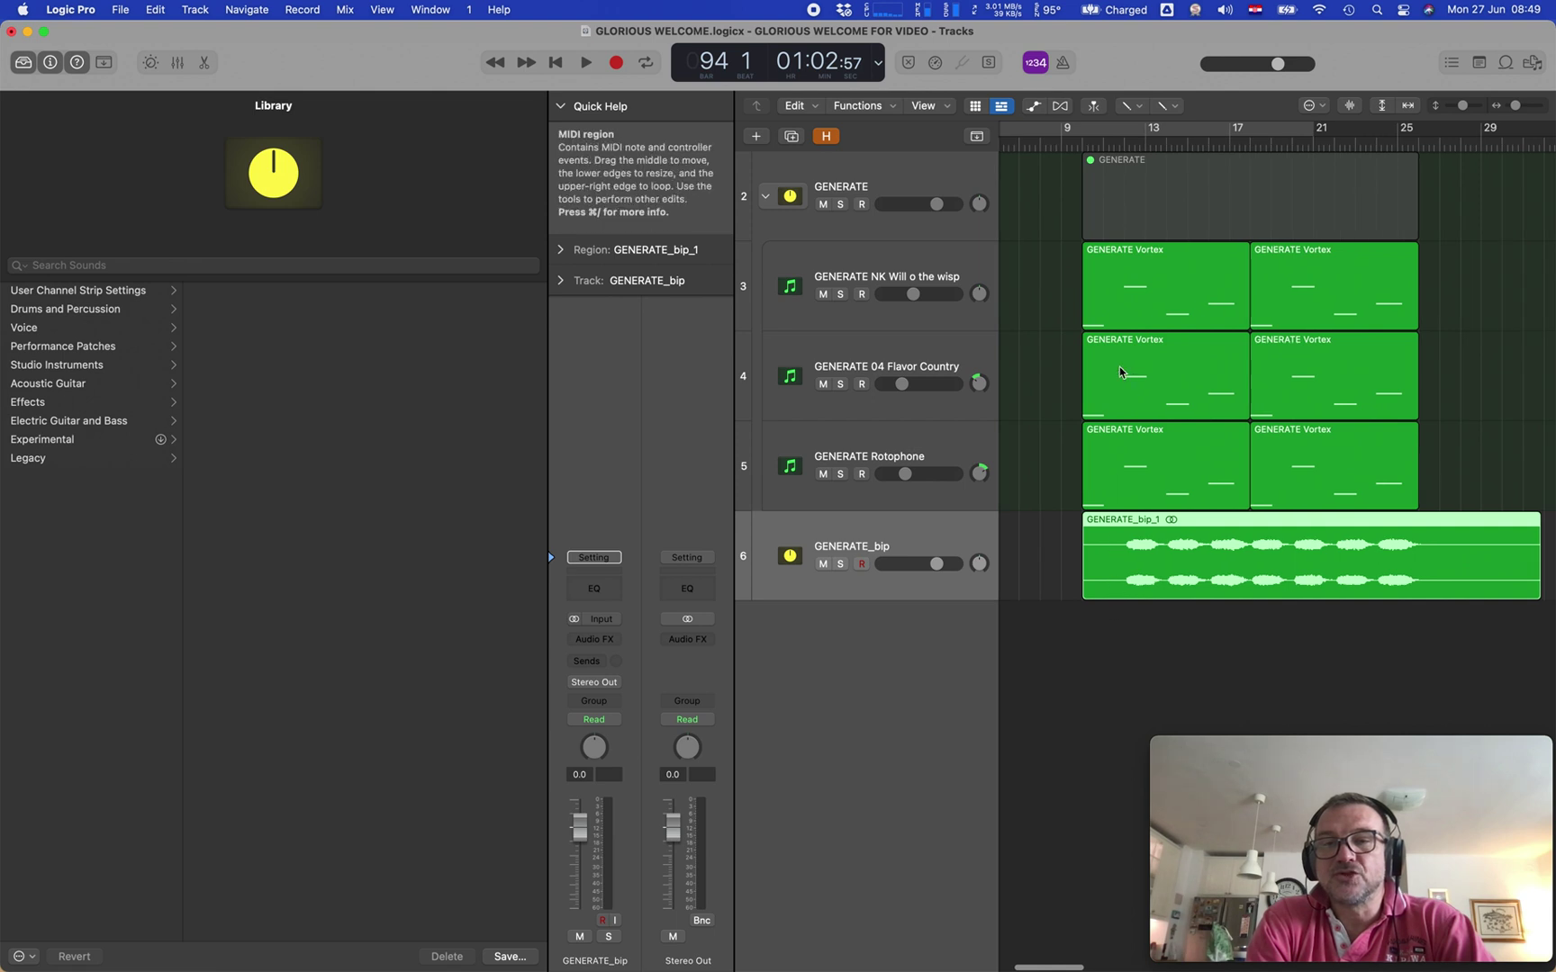
pyautogui.scroll(3, 1084, 428)
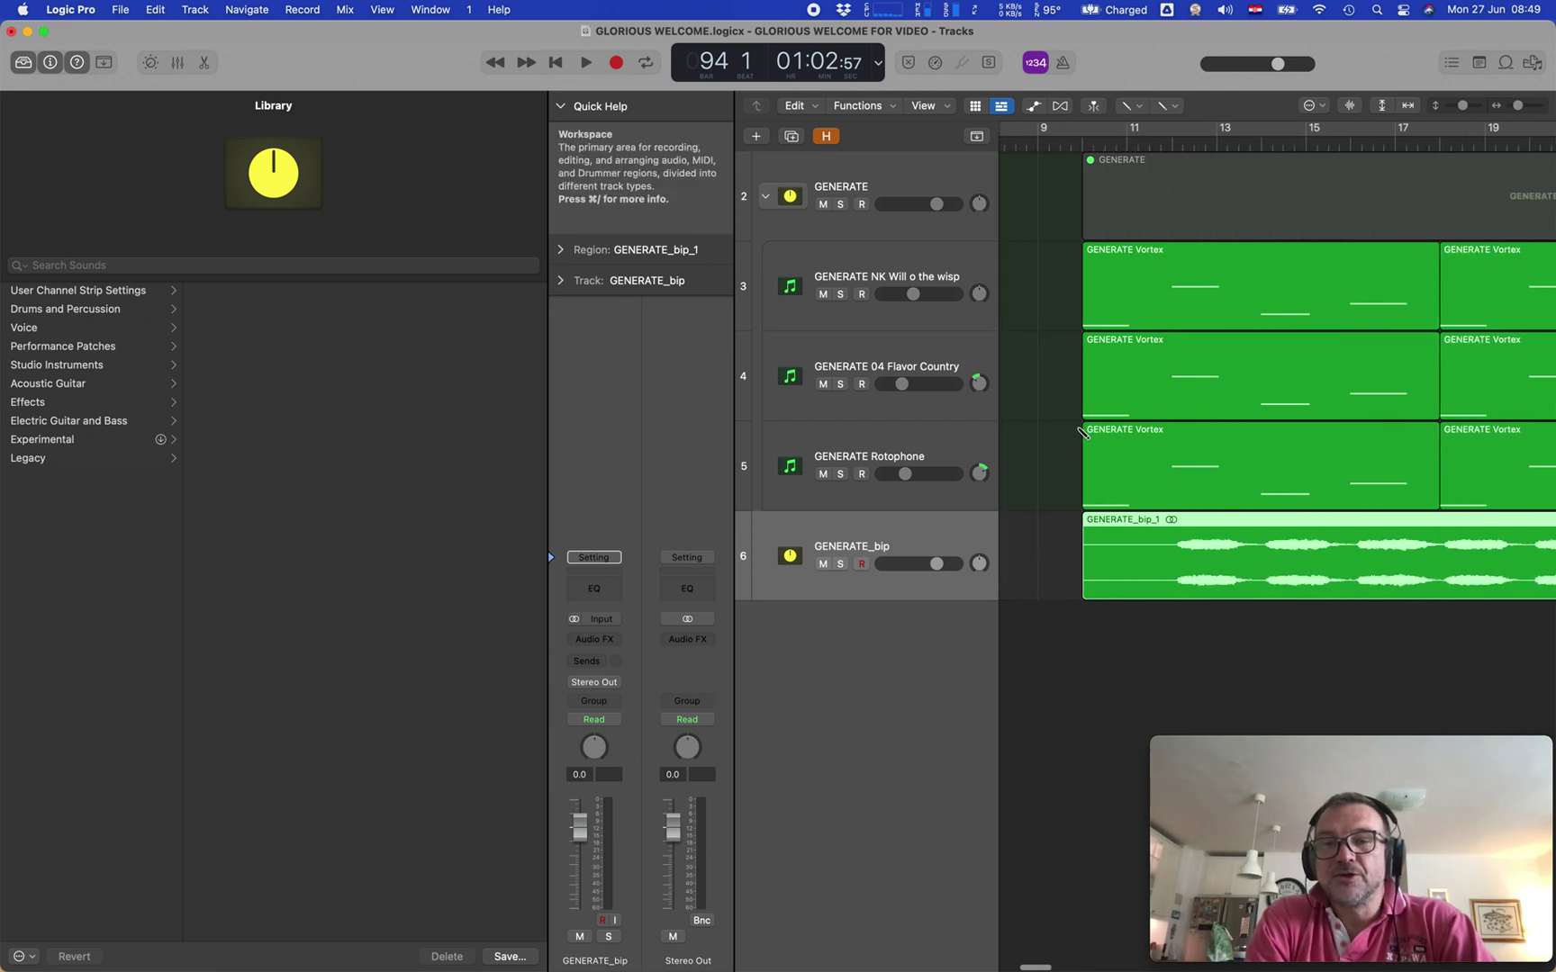
pyautogui.scroll(1, 1085, 441)
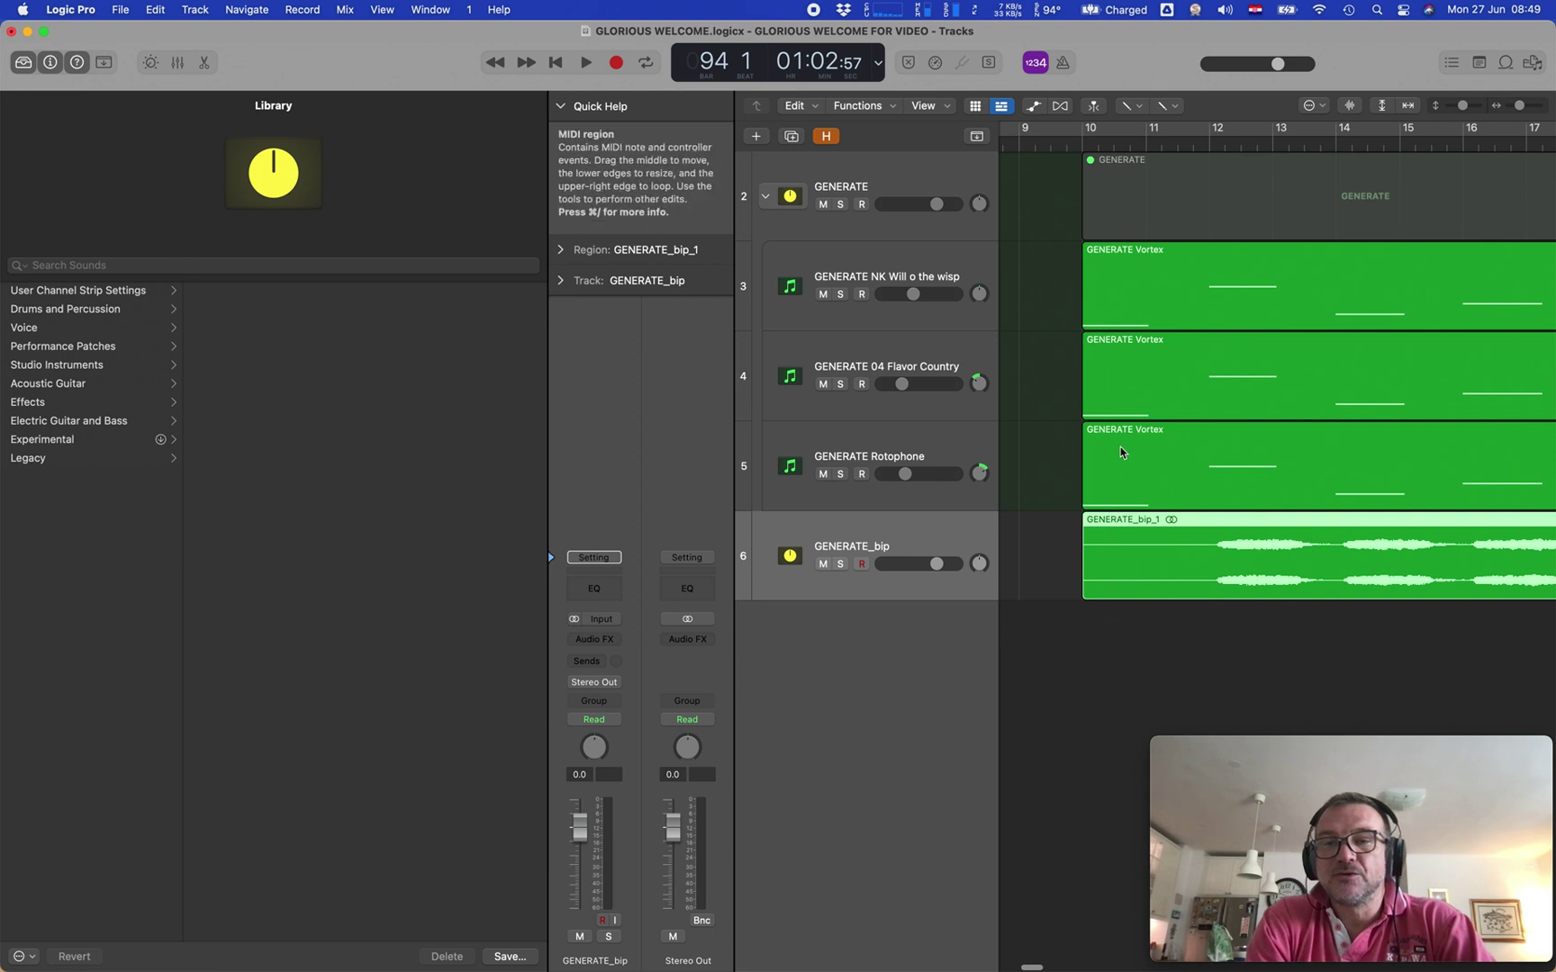
pyautogui.click(1120, 186)
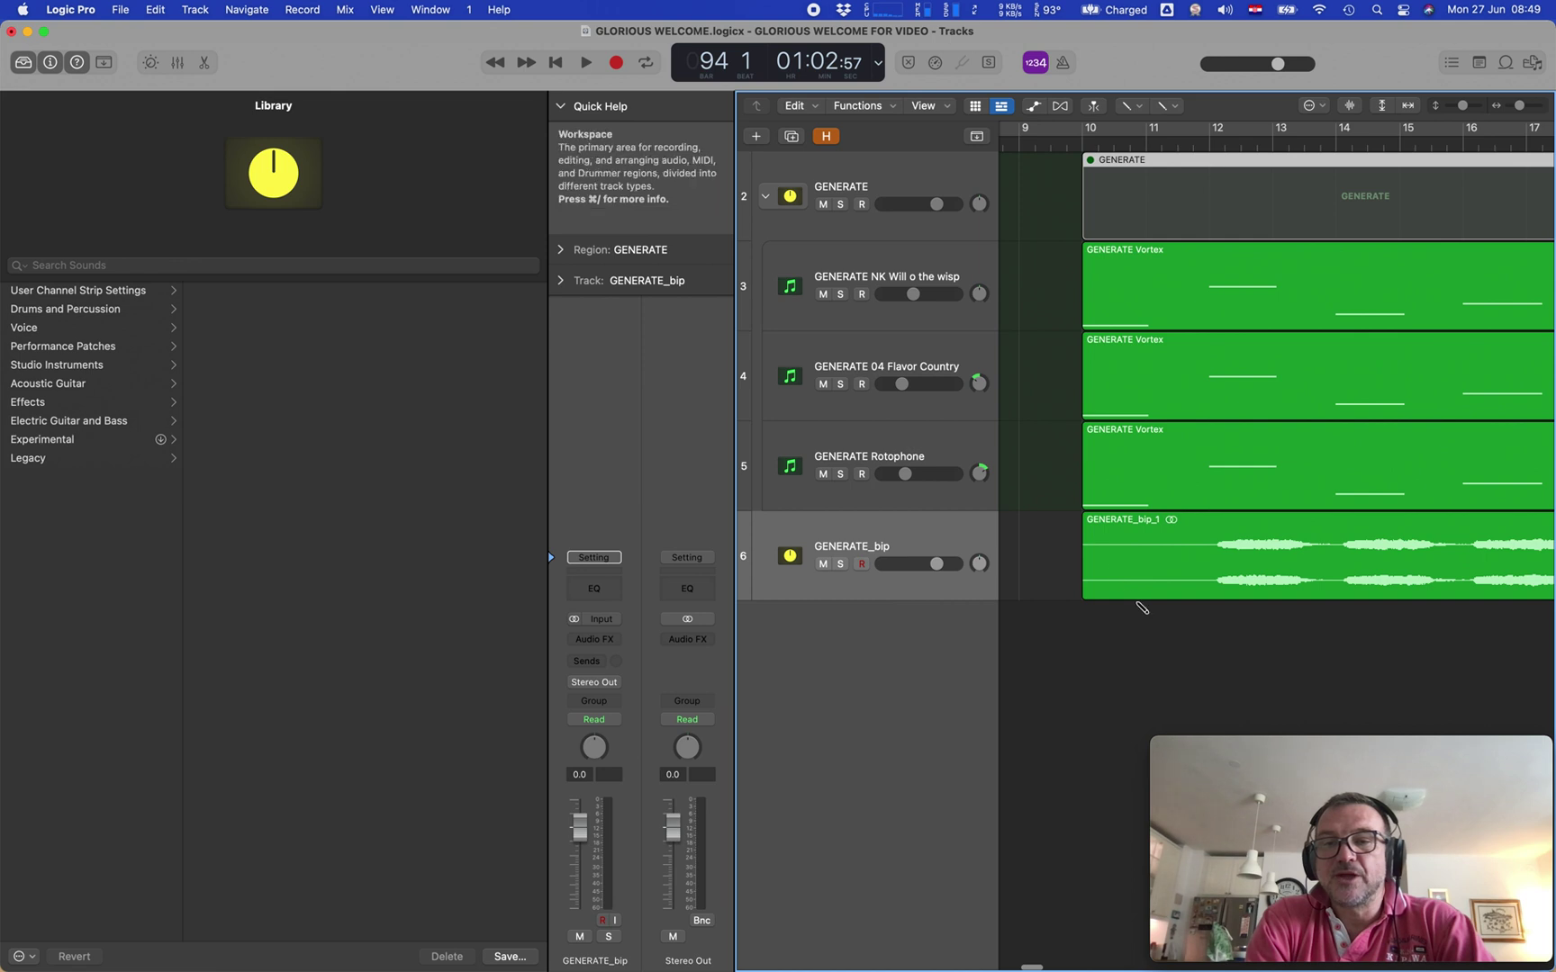
pyautogui.press('super+Left')
pyautogui.press('super+Left')
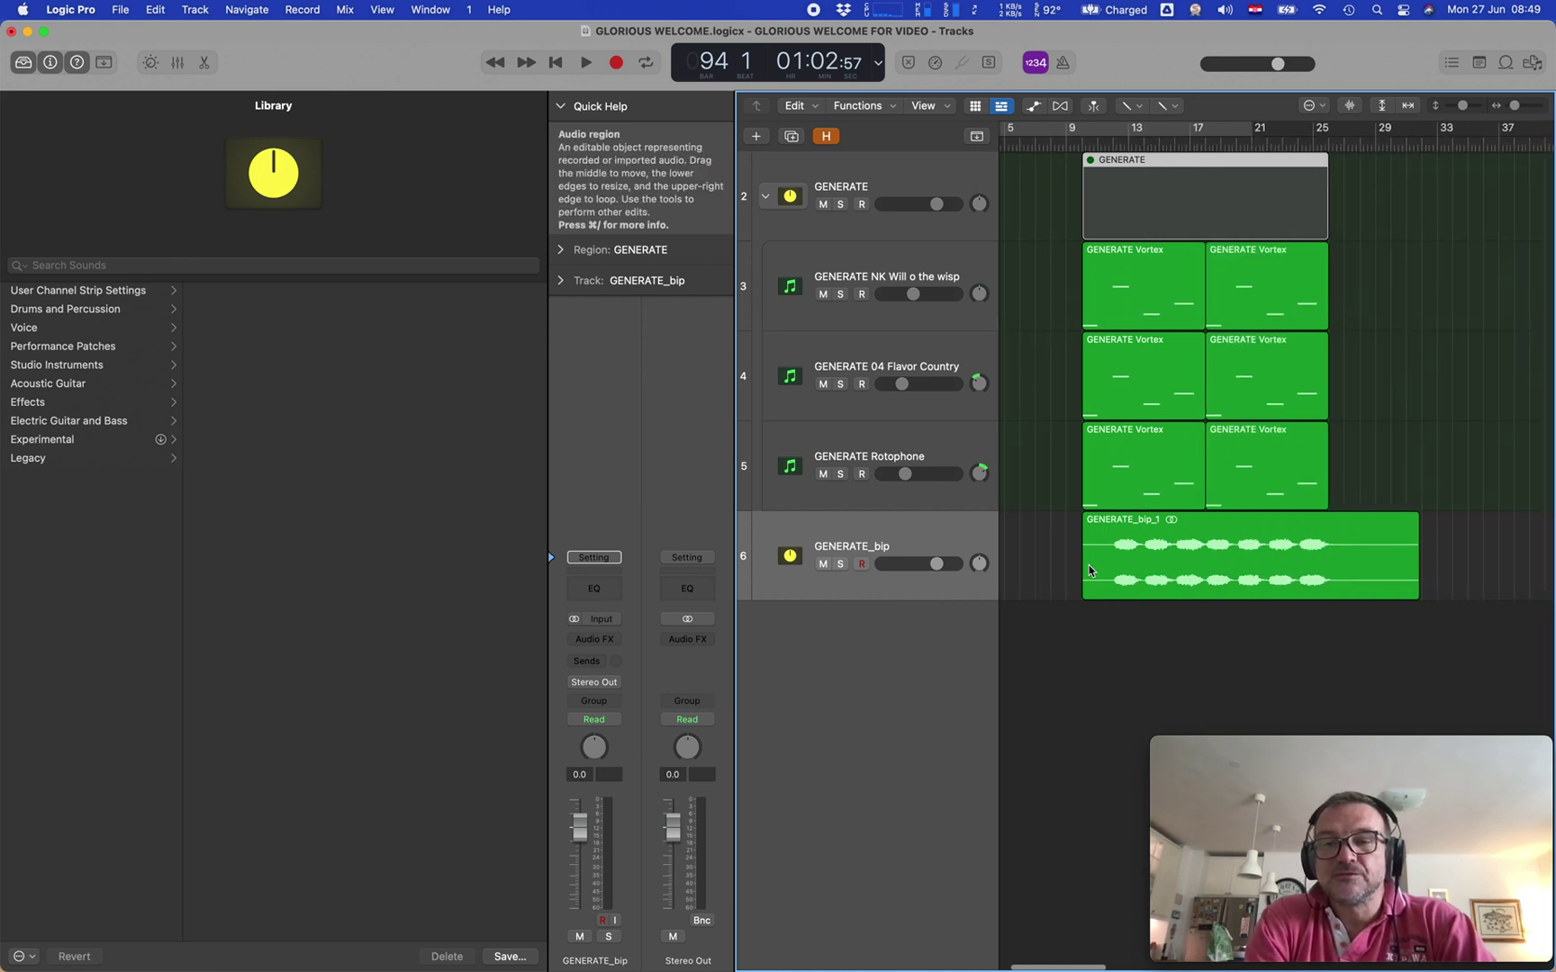
# Undo the bounce, extend the GENERATE region's start toward bar 9, and bounce it in place again
pyautogui.press('super+BackSpace')
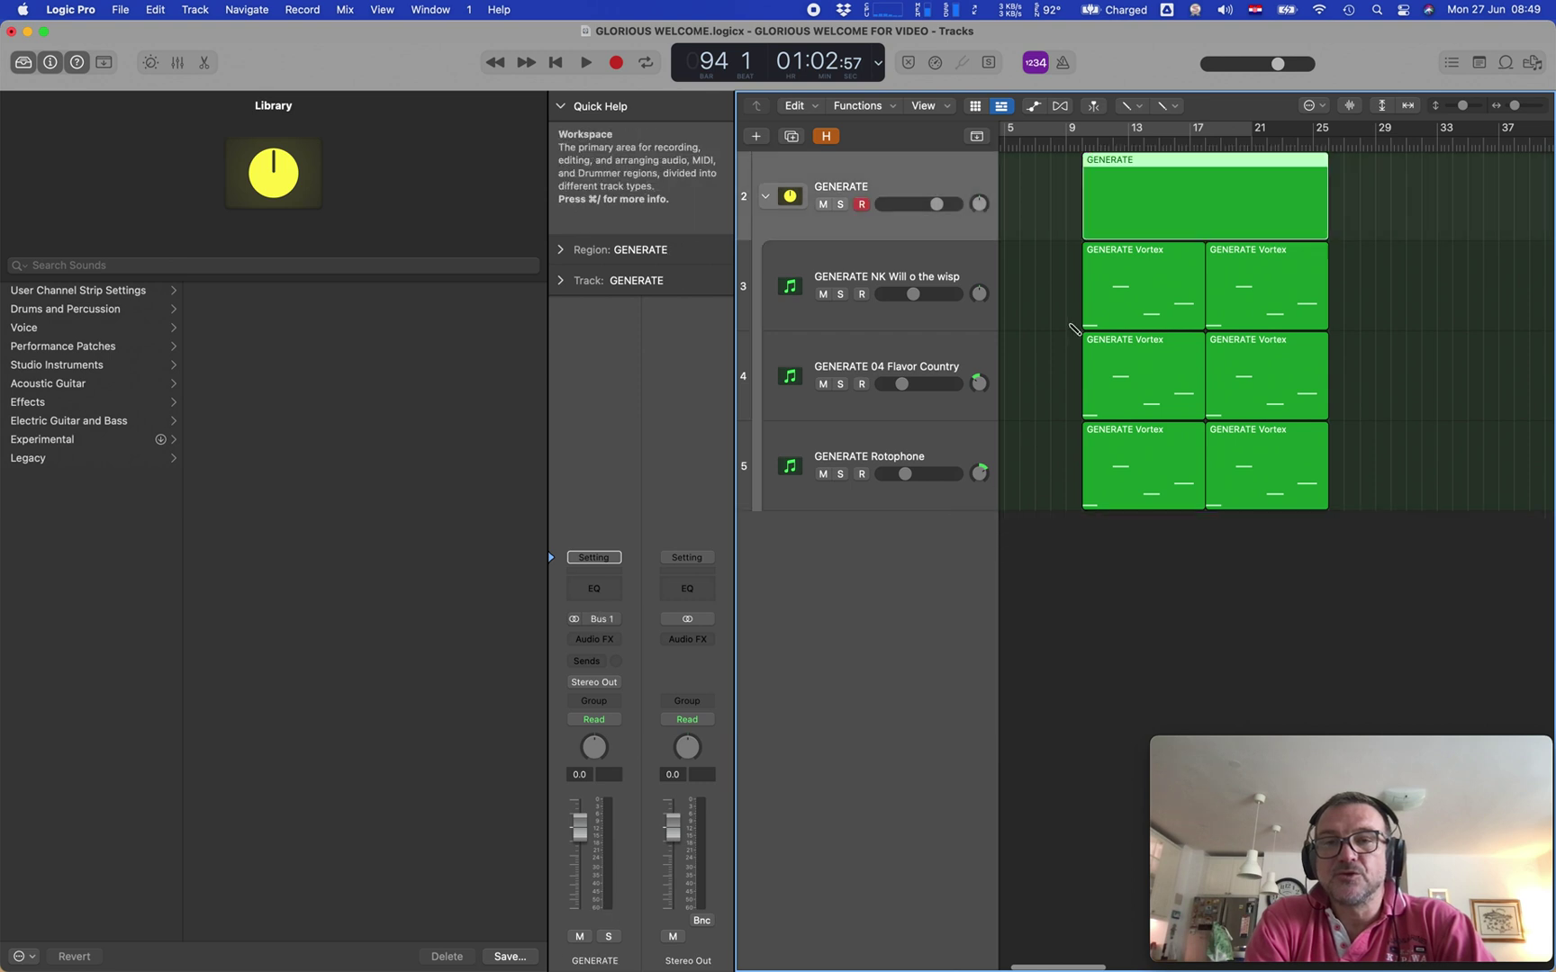
pyautogui.moveTo(1083, 234); pyautogui.dragTo(1067, 236)
pyautogui.rightClick(1097, 194)
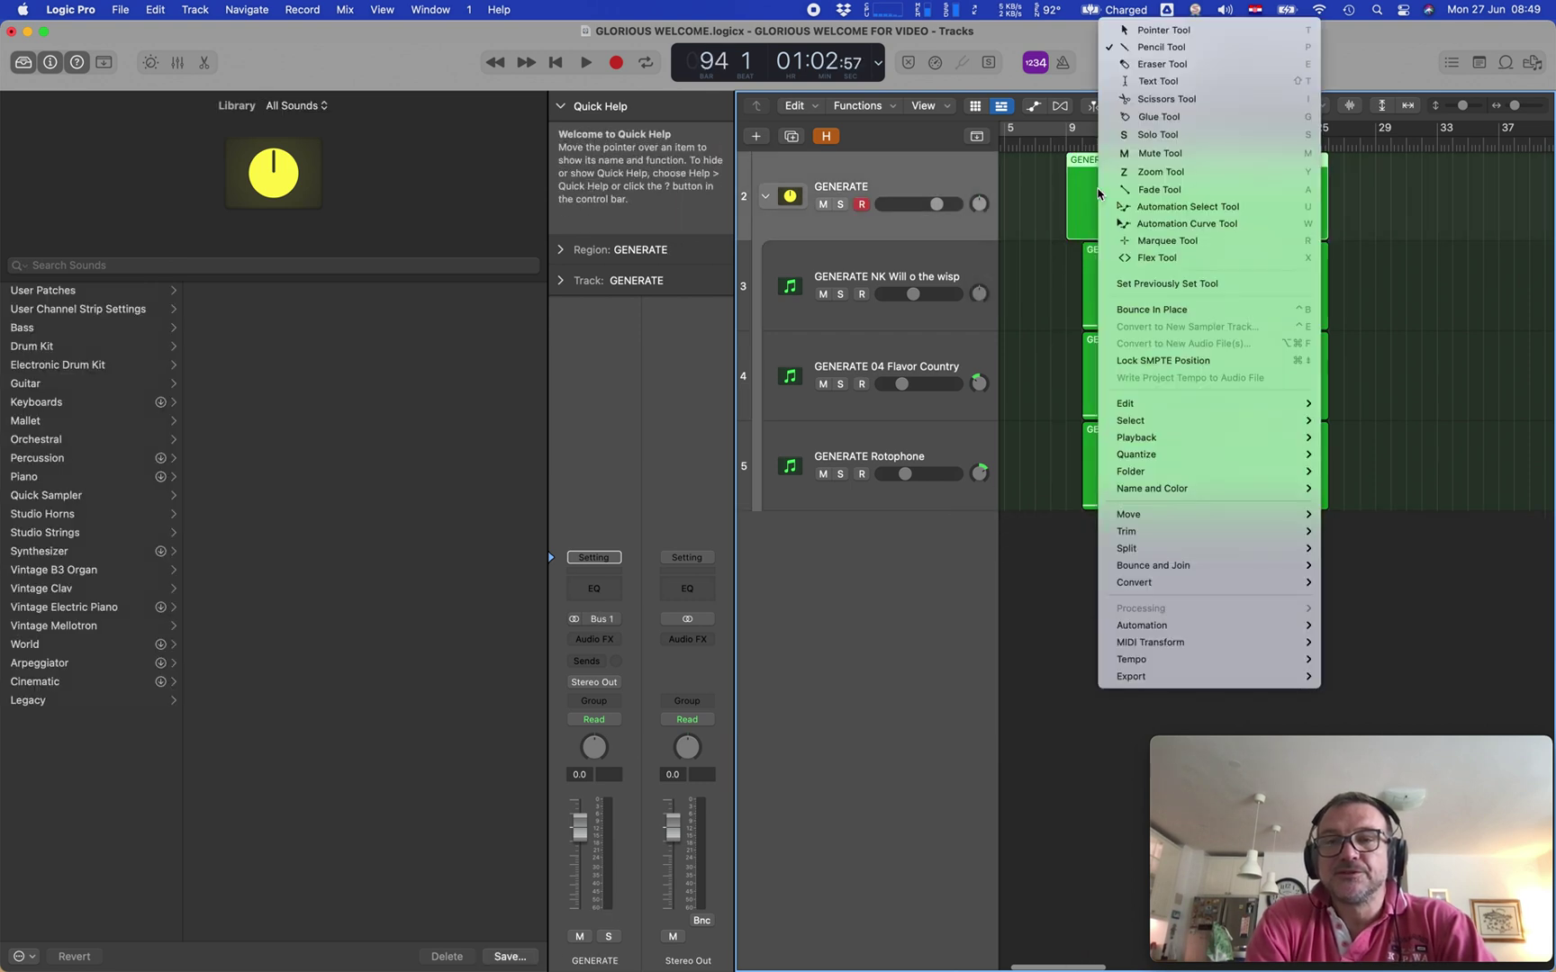
pyautogui.click(1133, 311)
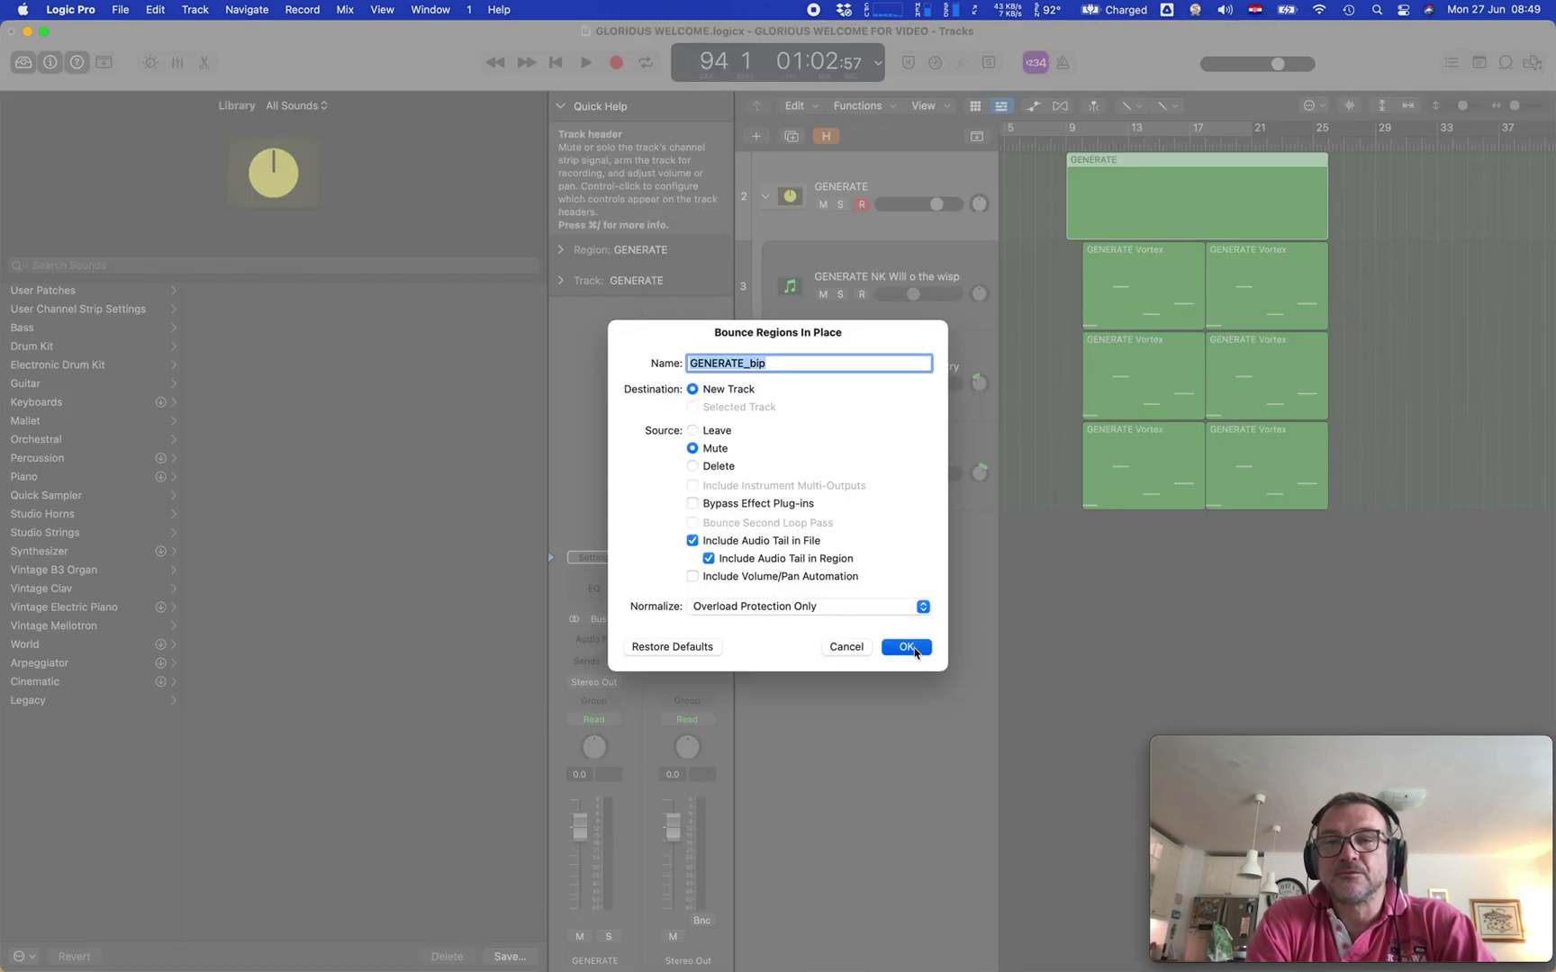
pyautogui.click(914, 650)
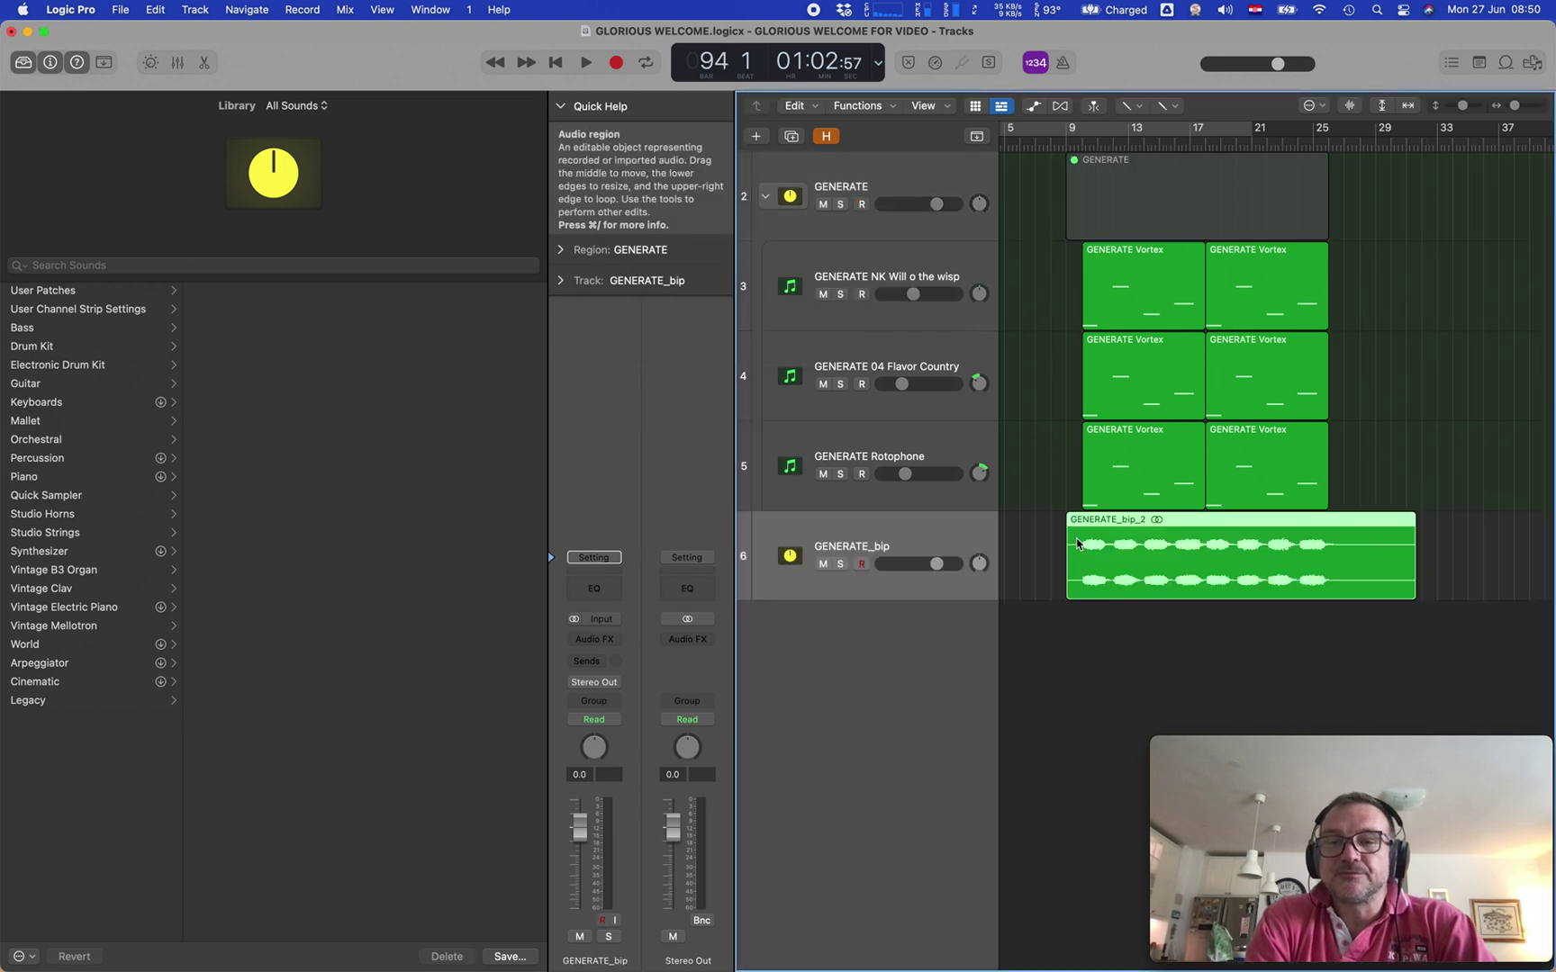
pyautogui.click(1077, 543)
pyautogui.scroll(5, 1097, 563)
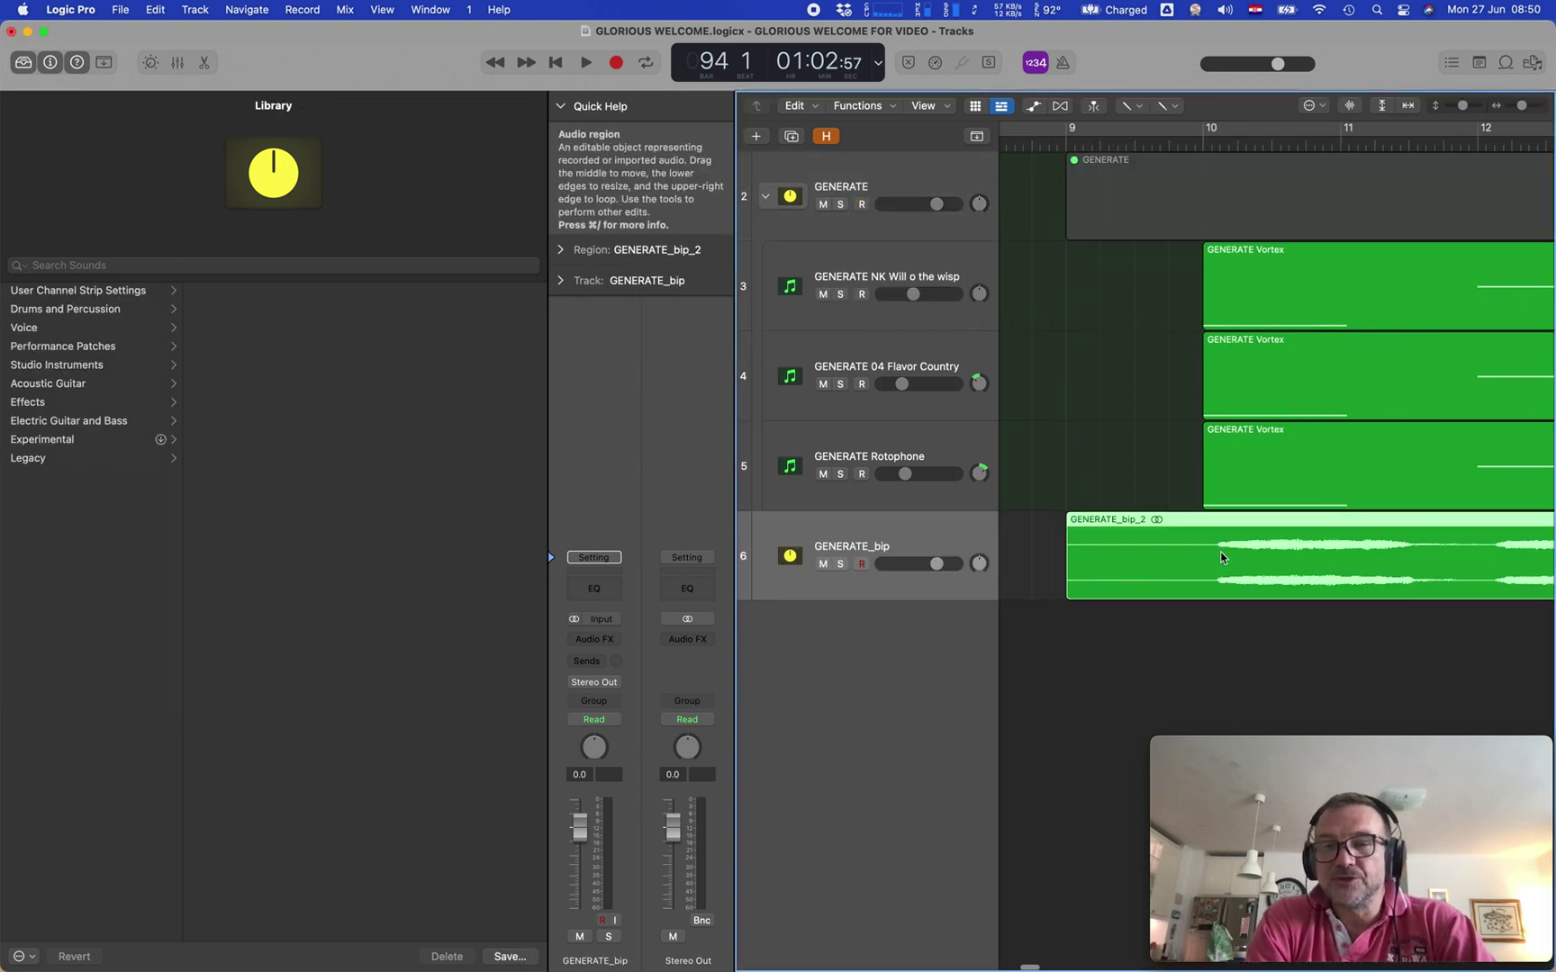
pyautogui.scroll(-5, 1215, 553)
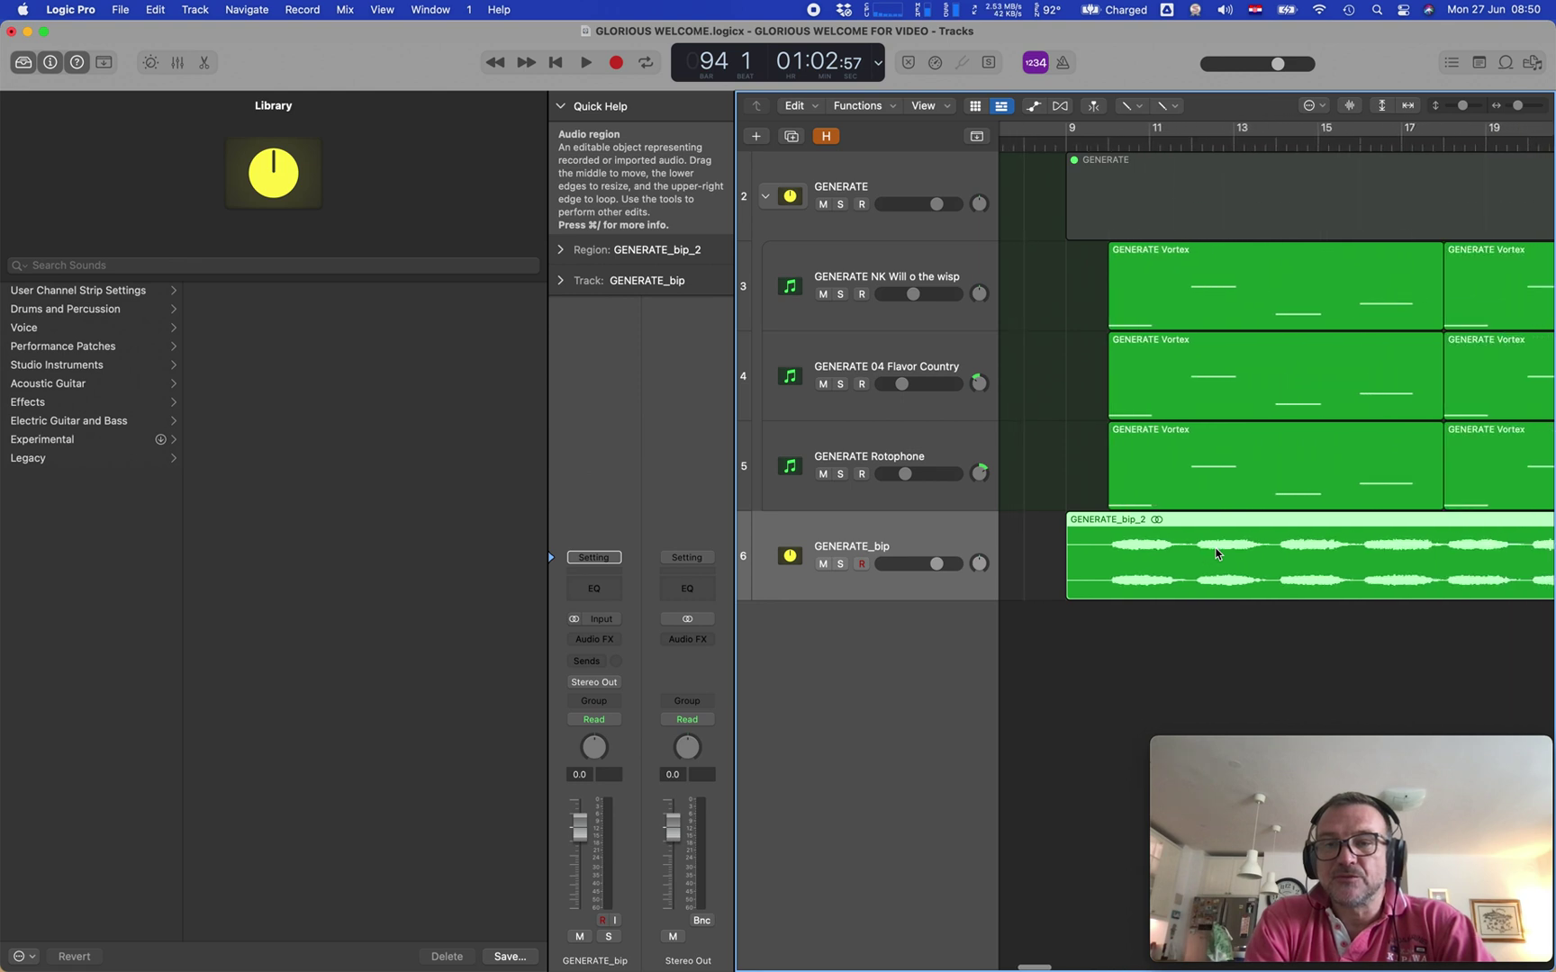
pyautogui.scroll(-5, 1215, 553)
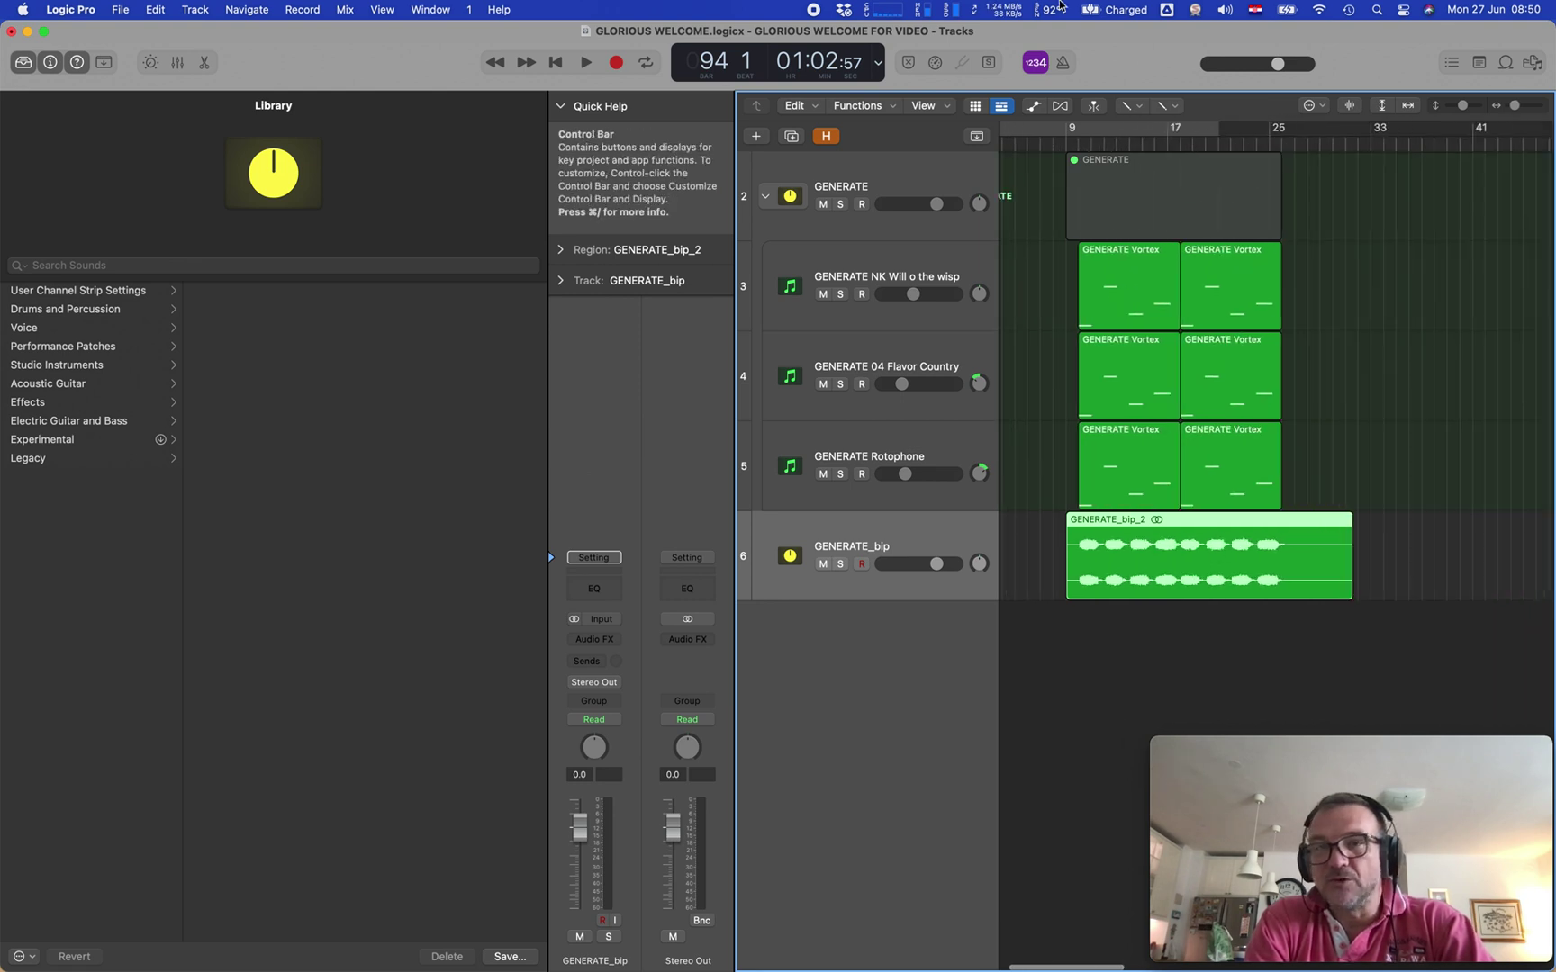